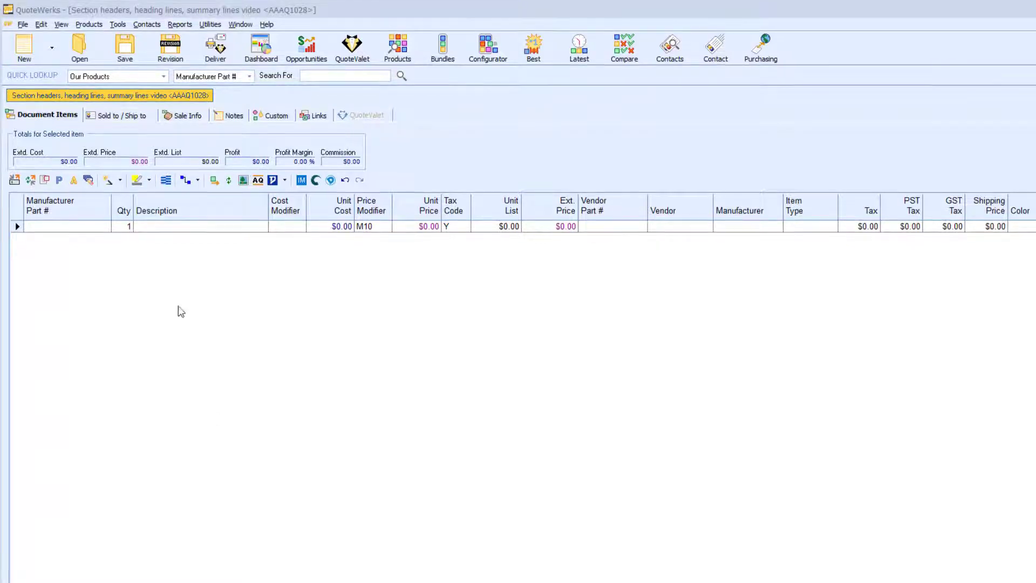
- Insert a section header above the first line, using the predefined description Surveillance Cameras
{"action": "right_click", "coordinate": [169, 229]}
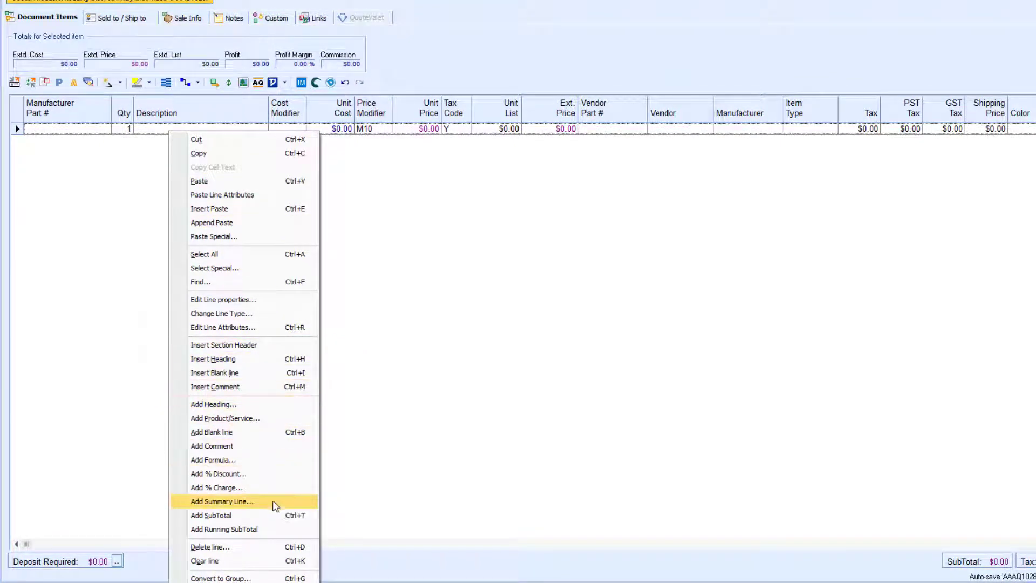
{"action": "key", "text": "Escape"}
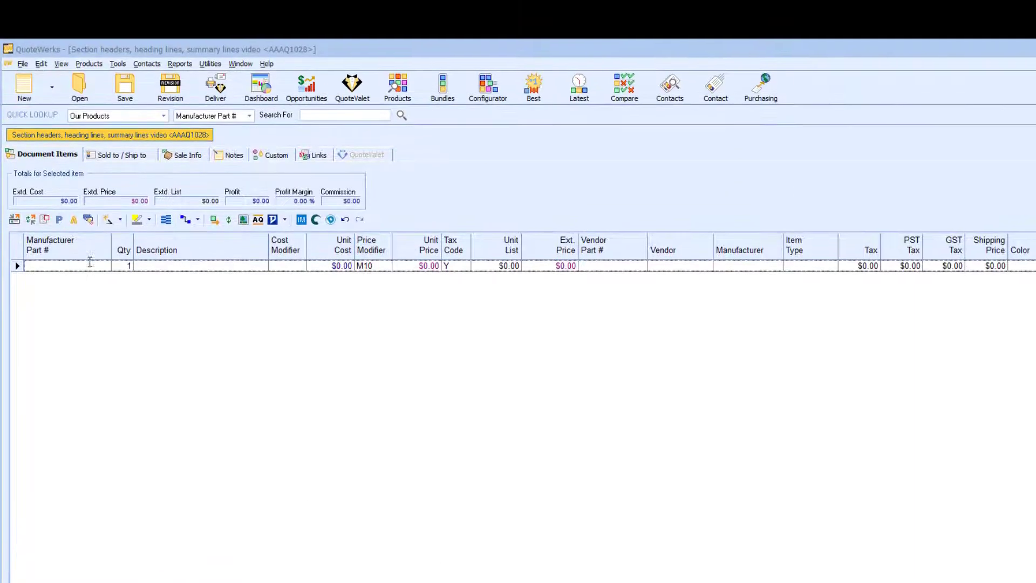
{"action": "left_click", "coordinate": [40, 94]}
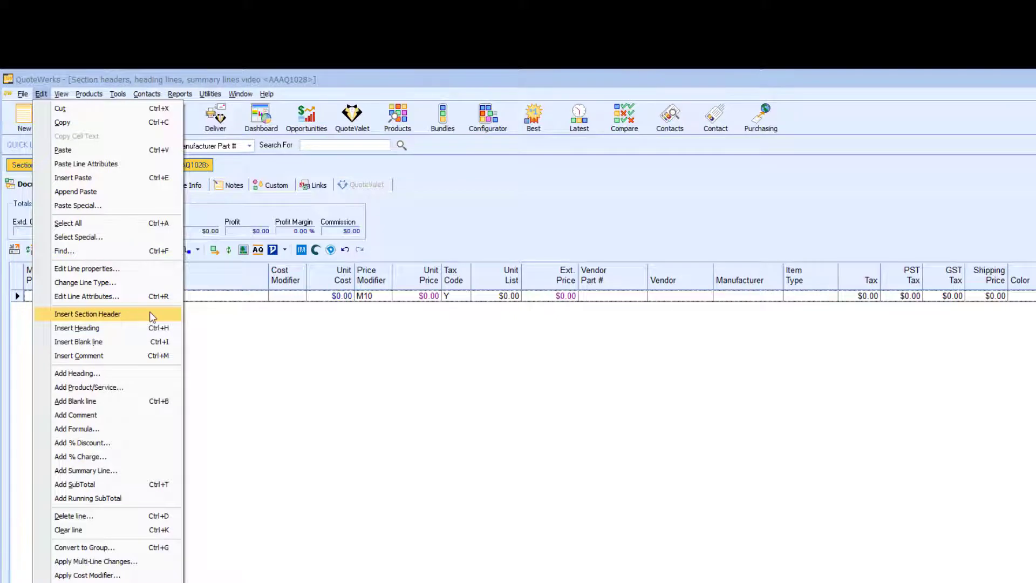
{"action": "left_click", "coordinate": [135, 313]}
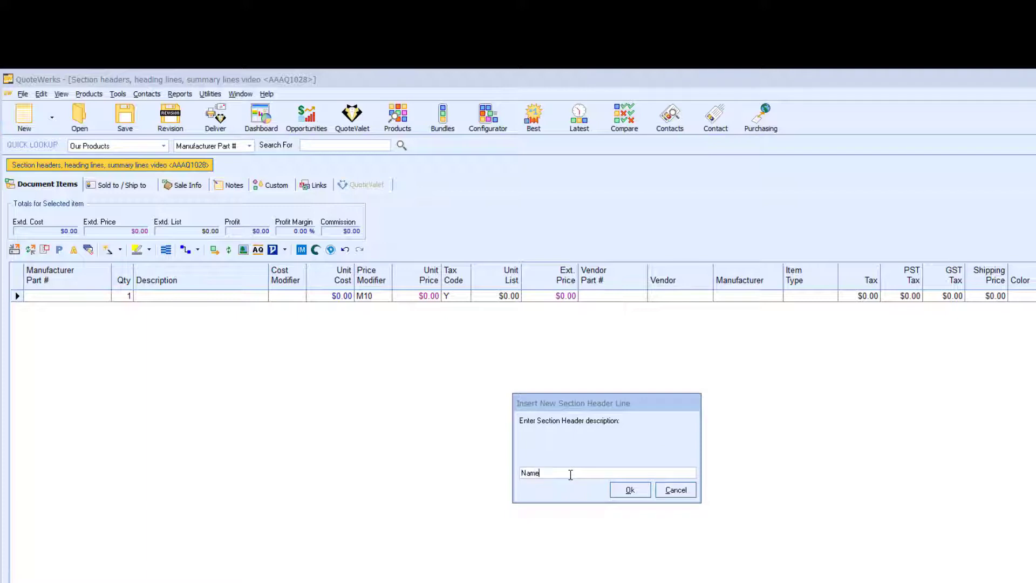
{"action": "key", "text": "BackSpace"}
{"action": "key", "text": "BackSpace"}
{"action": "key", "text": "BackSpace"}
{"action": "key", "text": "F2"}
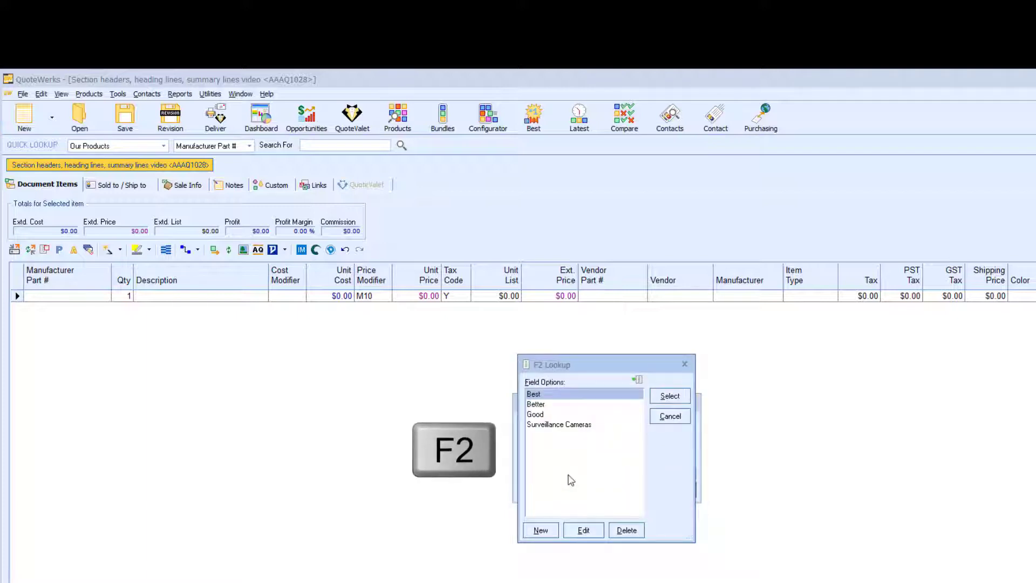
{"action": "left_click", "coordinate": [573, 426]}
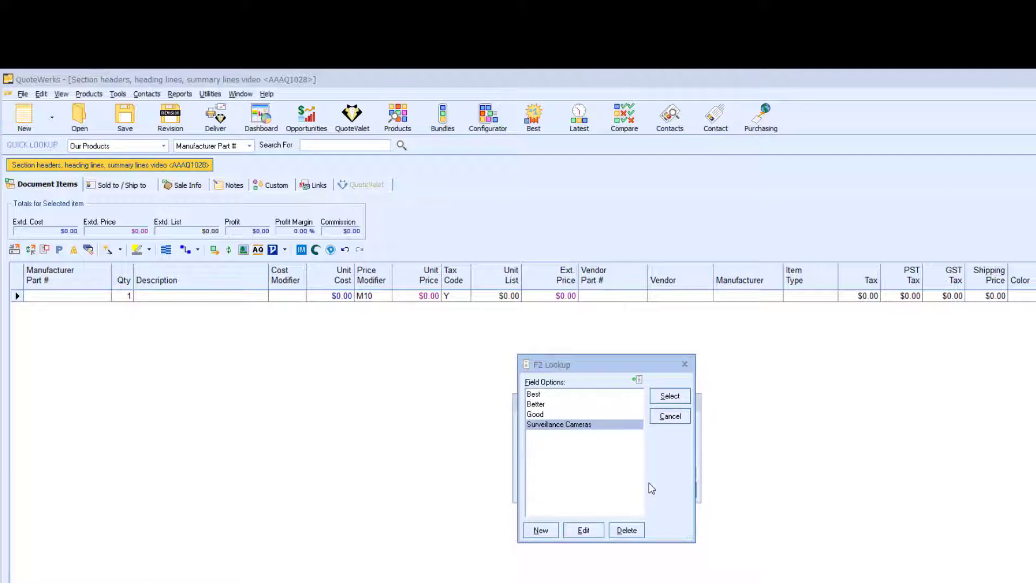
{"action": "left_click", "coordinate": [670, 396]}
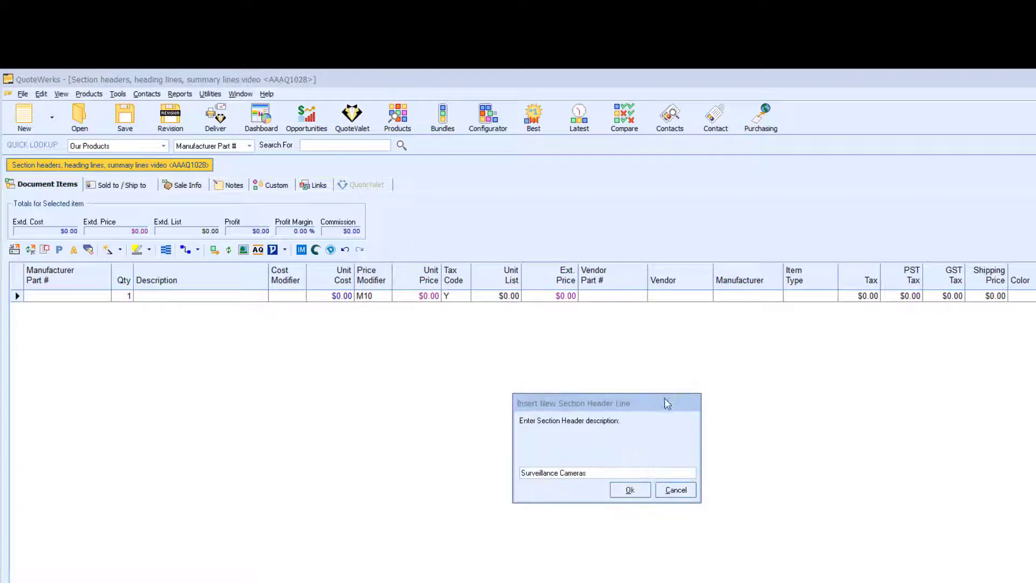
{"action": "left_click", "coordinate": [630, 493]}
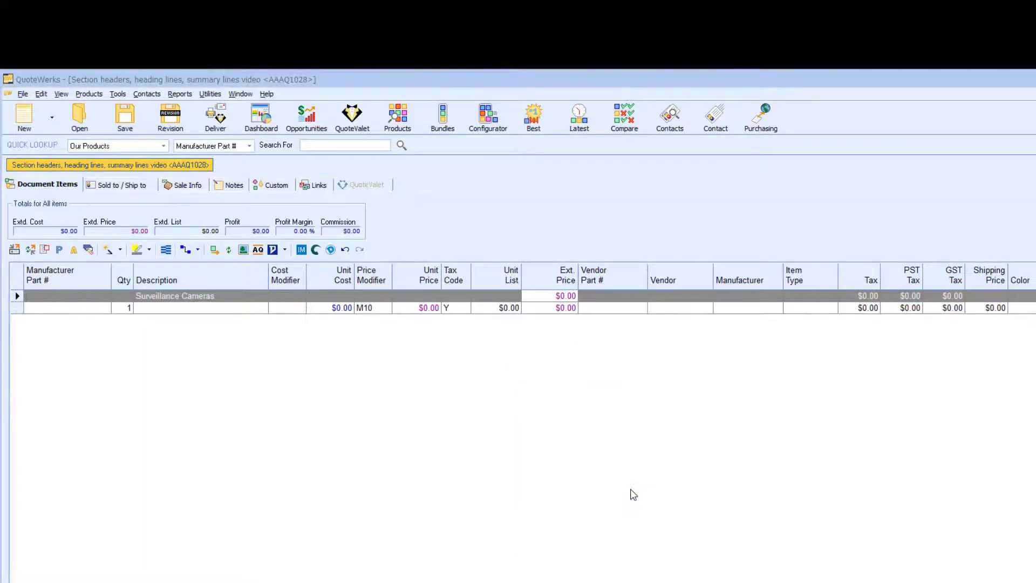
- Add the Wisenet cameras PNM-9000VD, XNP-6400 and XNO-9082R from the Etilize product lookup, using real-time distributor pricing
{"action": "left_click", "coordinate": [399, 119]}
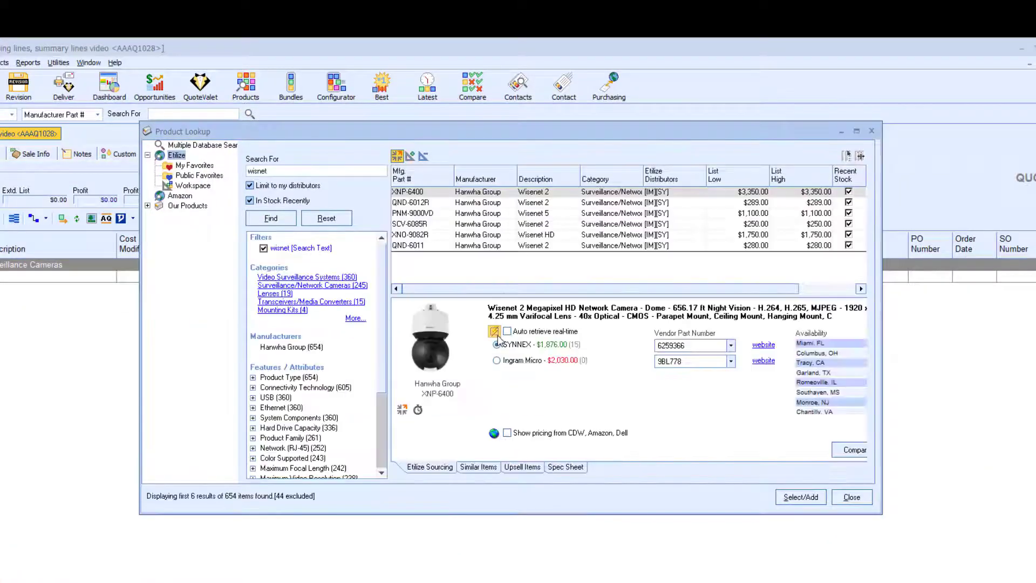
{"action": "left_click", "coordinate": [494, 332]}
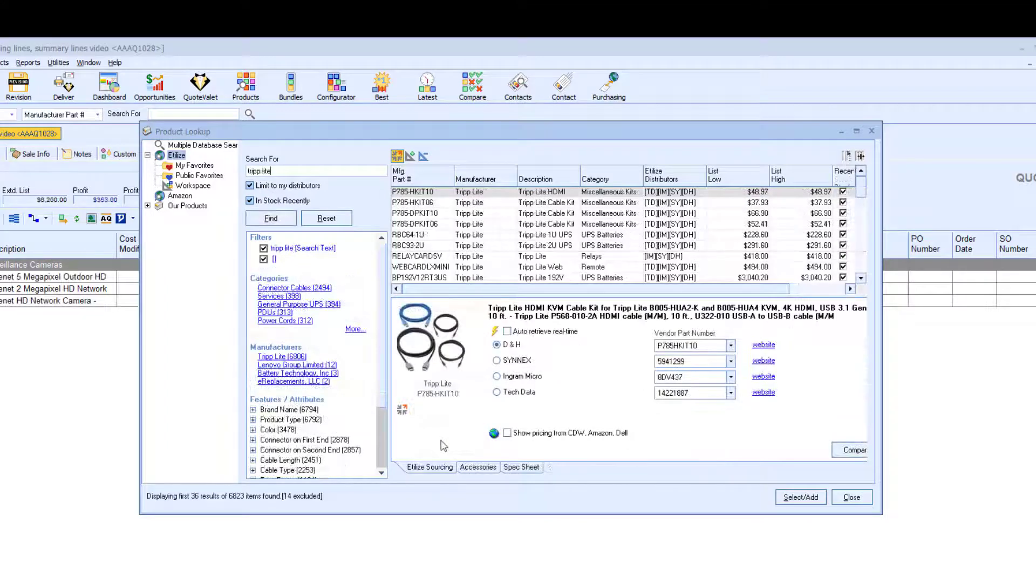
- Add the Tripp Lite P785-HKIT10 cable kit at Tech Data's real-time price under a new section header described as Accessories
{"action": "left_click", "coordinate": [494, 332]}
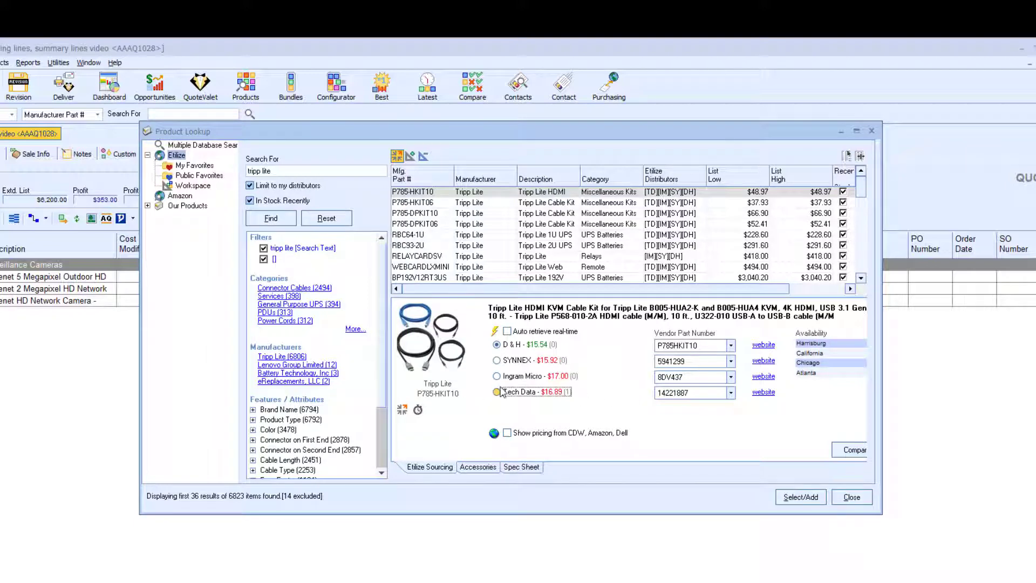
{"action": "left_click", "coordinate": [500, 391]}
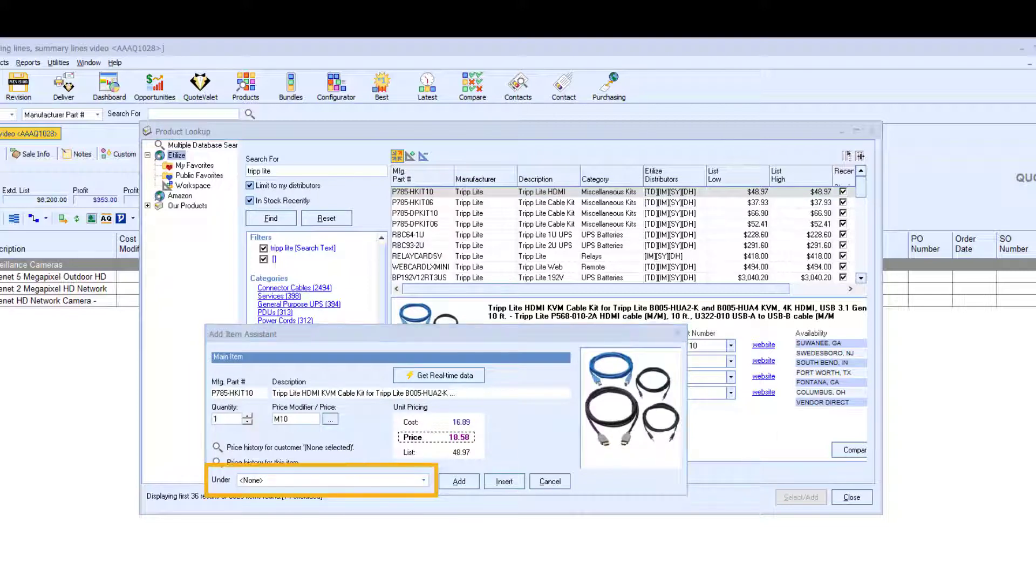
{"action": "left_click", "coordinate": [428, 481]}
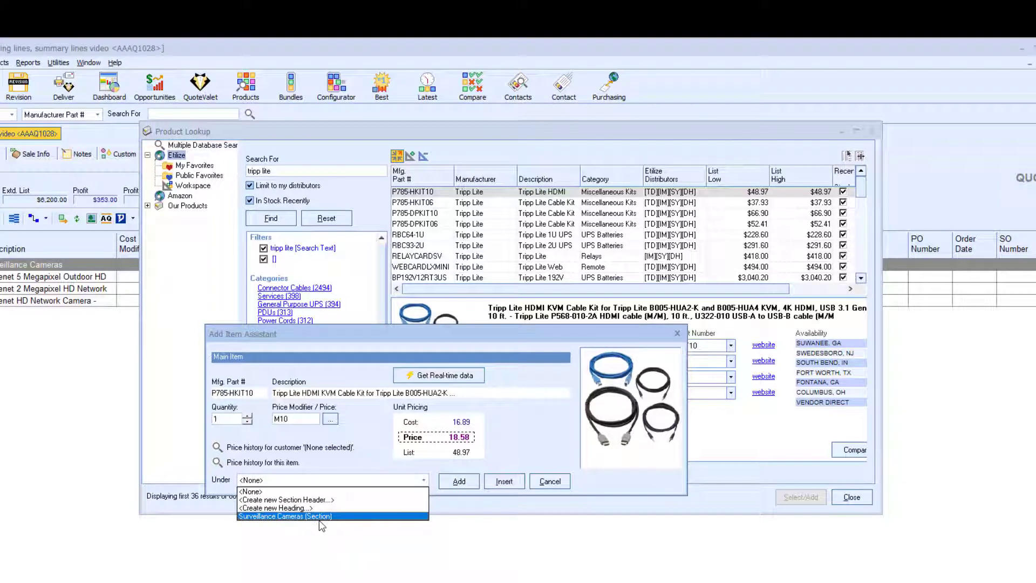
{"action": "left_click", "coordinate": [322, 501]}
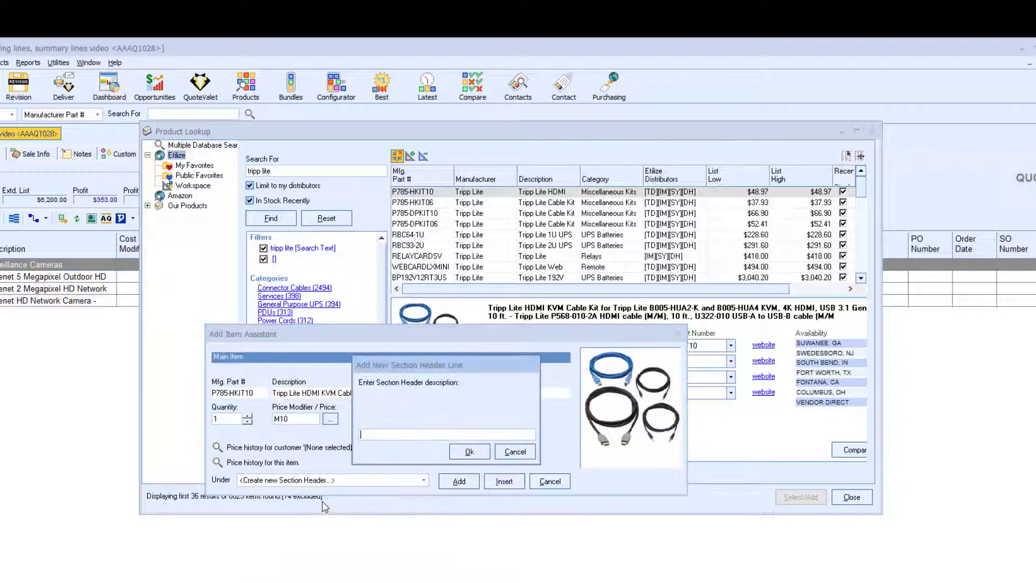
{"action": "type", "text": "Accessories"}
{"action": "left_click", "coordinate": [468, 448]}
{"action": "left_click", "coordinate": [469, 479]}
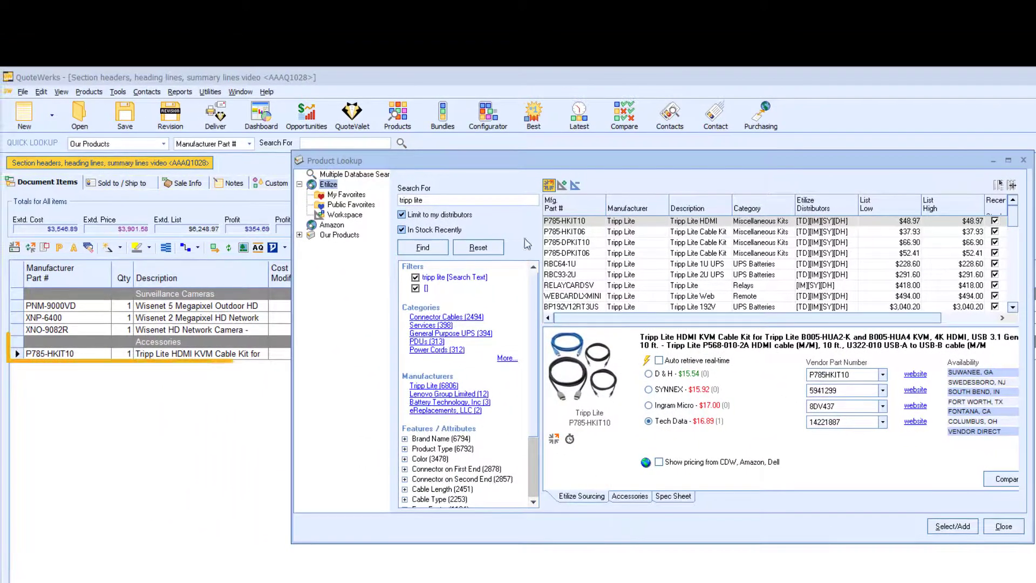
{"action": "left_click", "coordinate": [630, 232]}
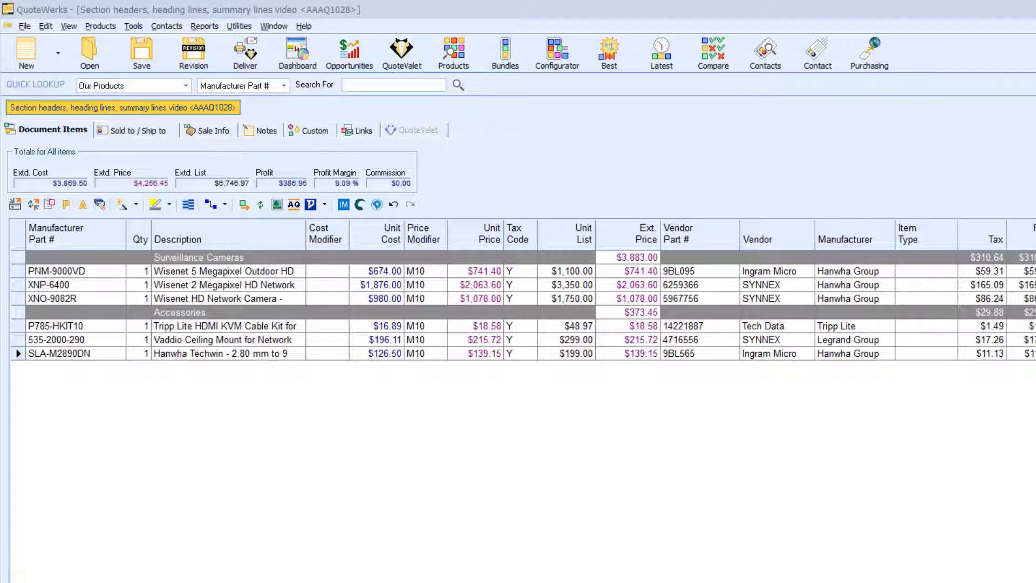
{"action": "left_click", "coordinate": [16, 340]}
{"action": "left_click_drag", "start_coordinate": [26, 304], "coordinate": [18, 326]}
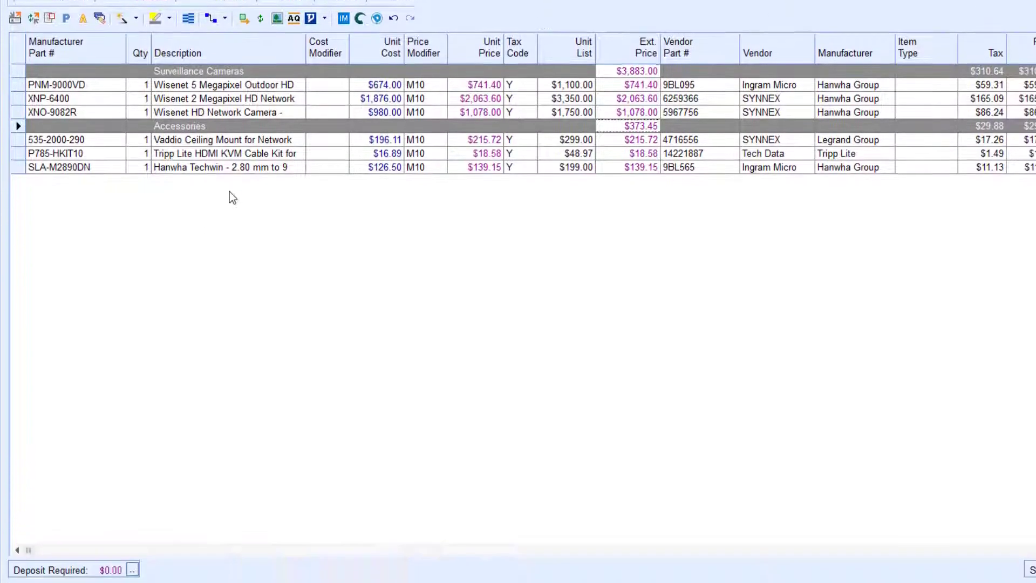
- Add a heading line at the end of the document with the predefined description Good
{"action": "right_click", "coordinate": [229, 377]}
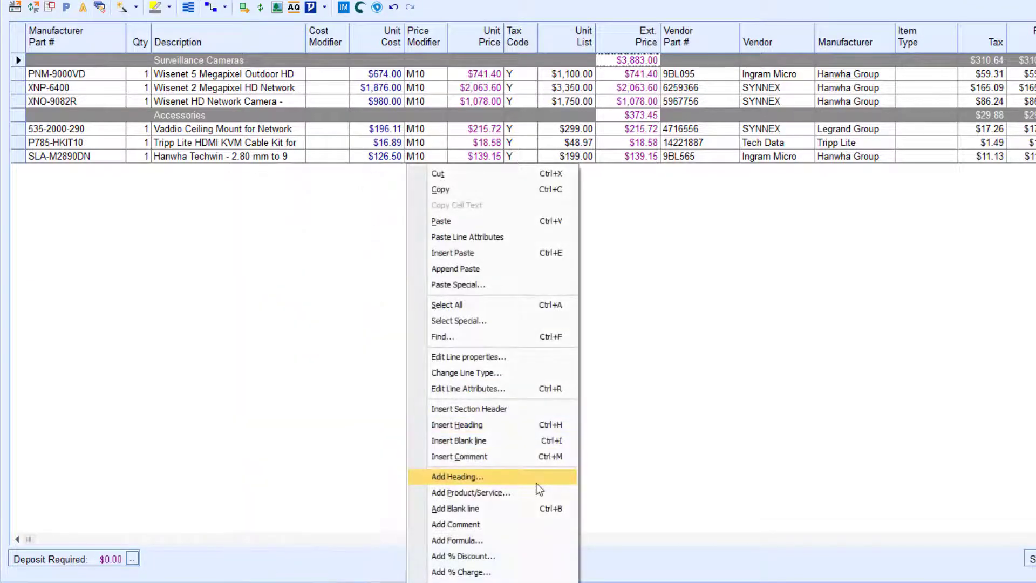
{"action": "left_click", "coordinate": [536, 478]}
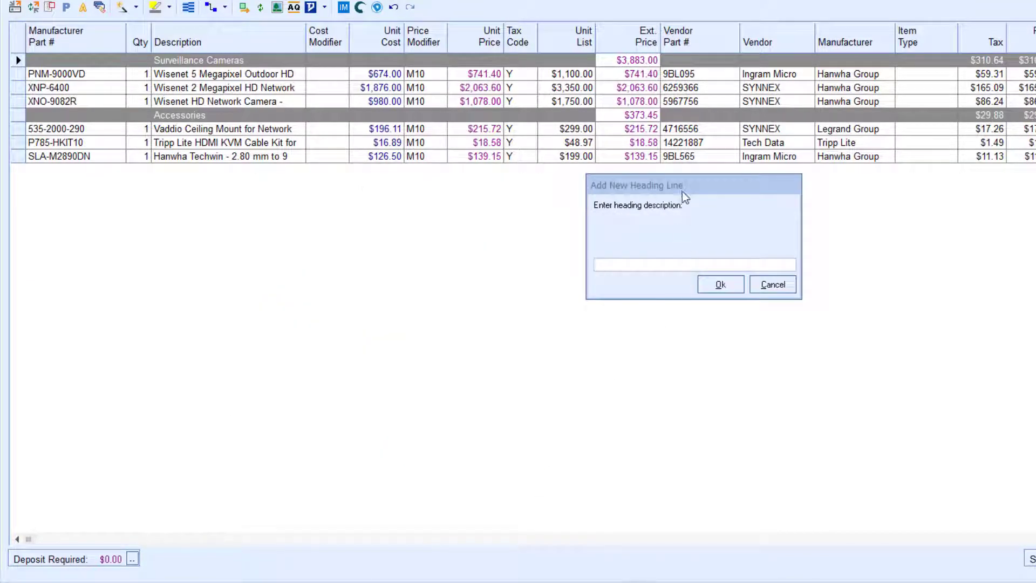
{"action": "left_click_drag", "start_coordinate": [682, 190], "coordinate": [253, 201]}
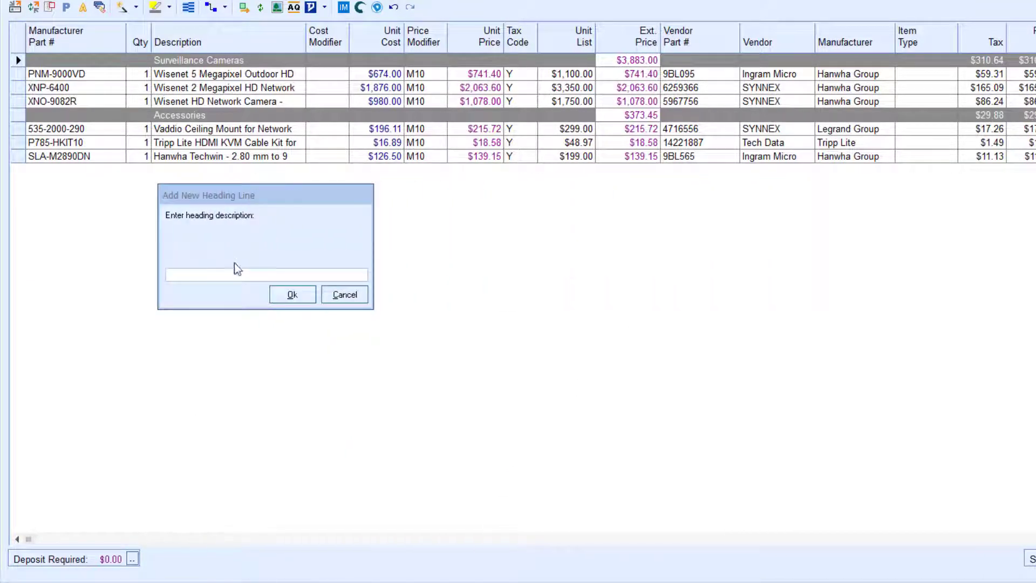
{"action": "key", "text": "F2"}
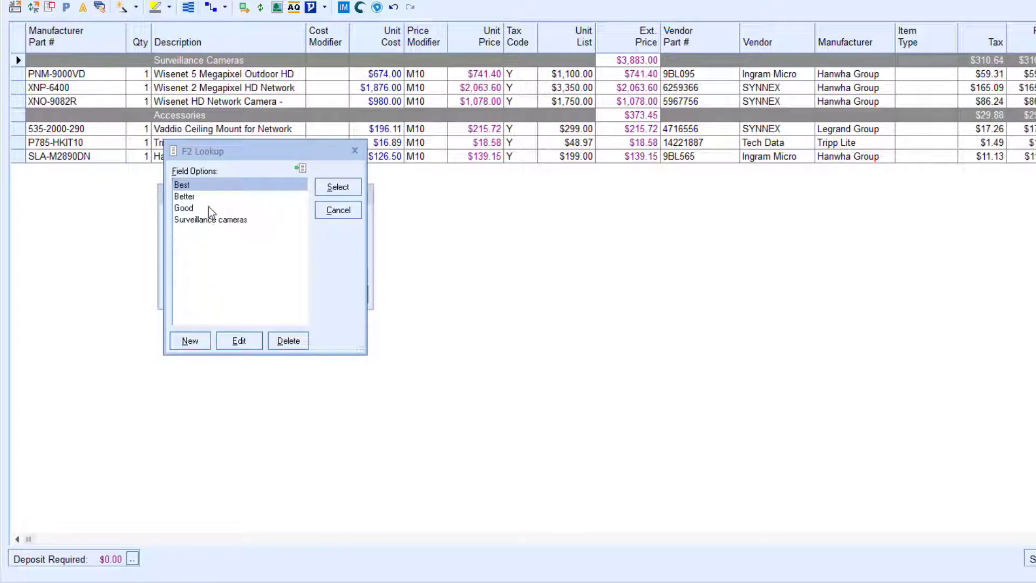
{"action": "left_click", "coordinate": [208, 207]}
{"action": "left_click", "coordinate": [325, 188]}
{"action": "left_click", "coordinate": [292, 295]}
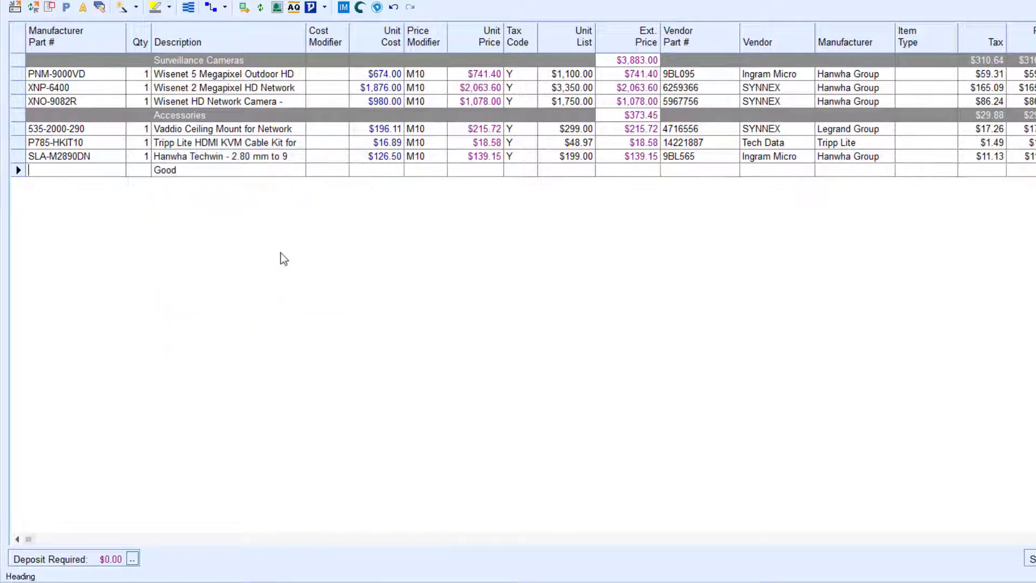
- Add a heading line below Good with the predefined description Better
{"action": "right_click", "coordinate": [280, 252]}
{"action": "left_click", "coordinate": [358, 480]}
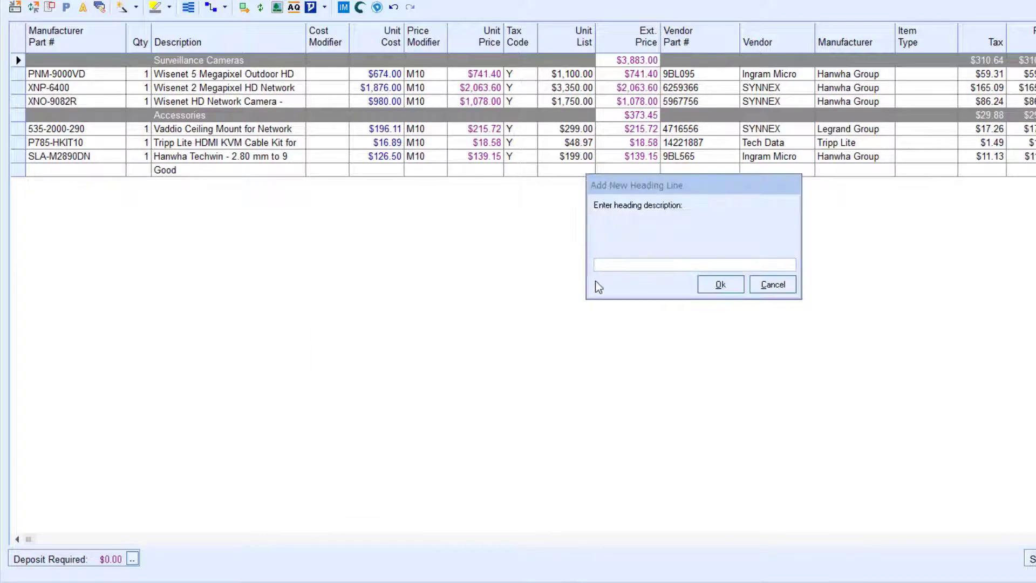
{"action": "key", "text": "F2"}
{"action": "left_click", "coordinate": [682, 188]}
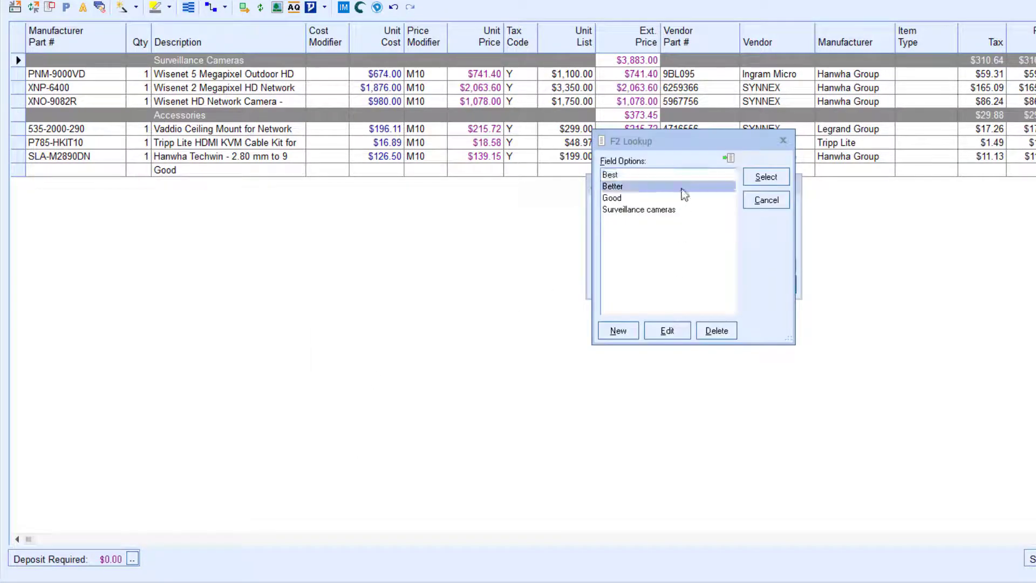
{"action": "left_click", "coordinate": [767, 177]}
{"action": "left_click", "coordinate": [724, 283]}
- Add a heading line below Better with the predefined description Best
{"action": "right_click", "coordinate": [321, 268]}
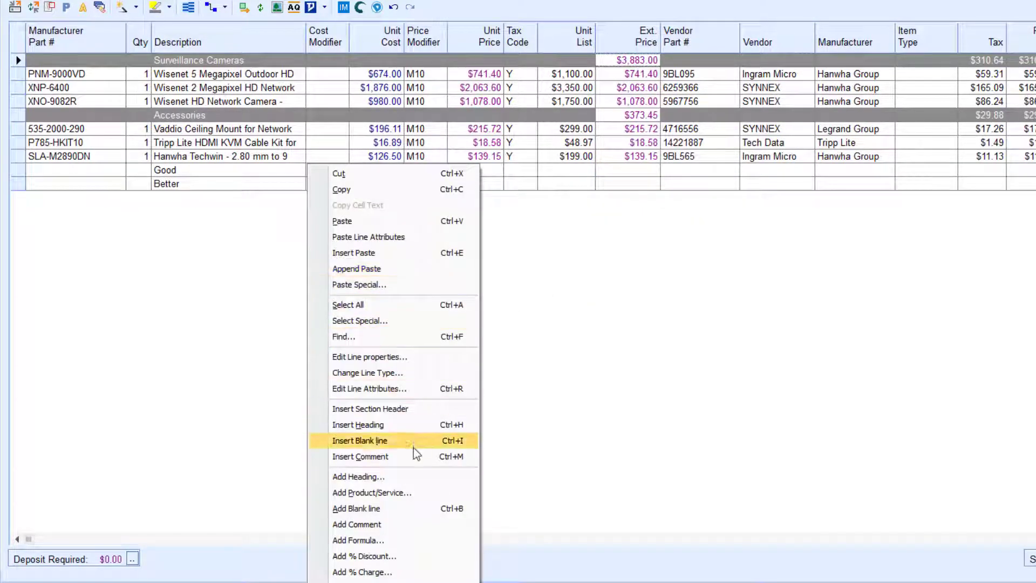
{"action": "left_click", "coordinate": [378, 478]}
{"action": "key", "text": "F2"}
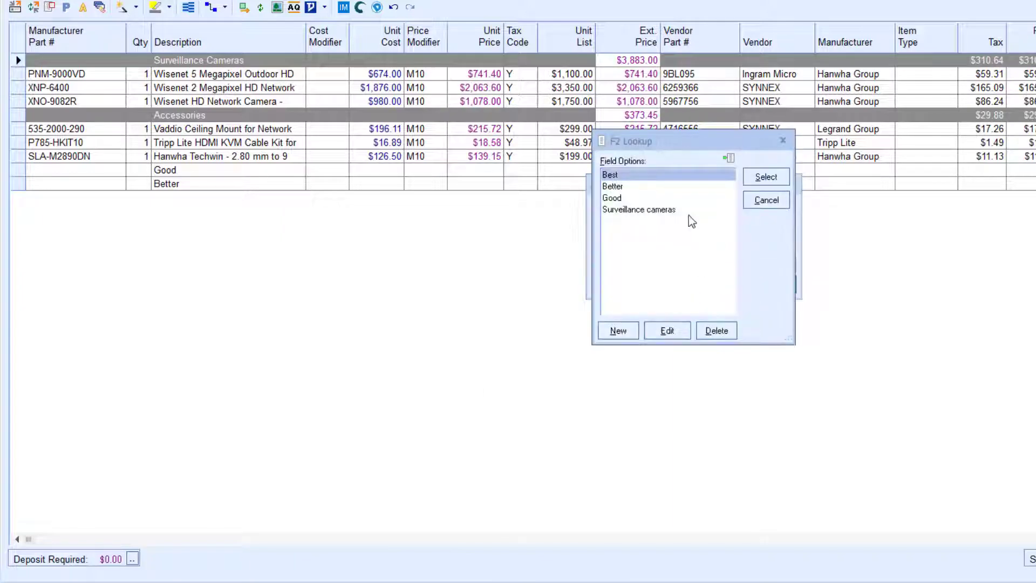
{"action": "left_click", "coordinate": [680, 196]}
{"action": "left_click", "coordinate": [675, 176]}
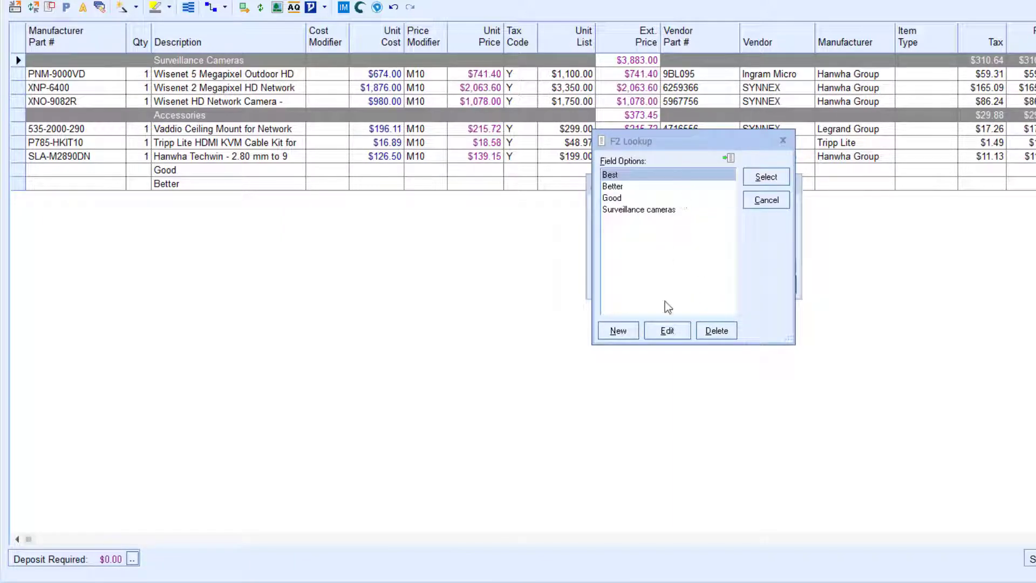
{"action": "left_click", "coordinate": [762, 178]}
{"action": "left_click", "coordinate": [699, 284]}
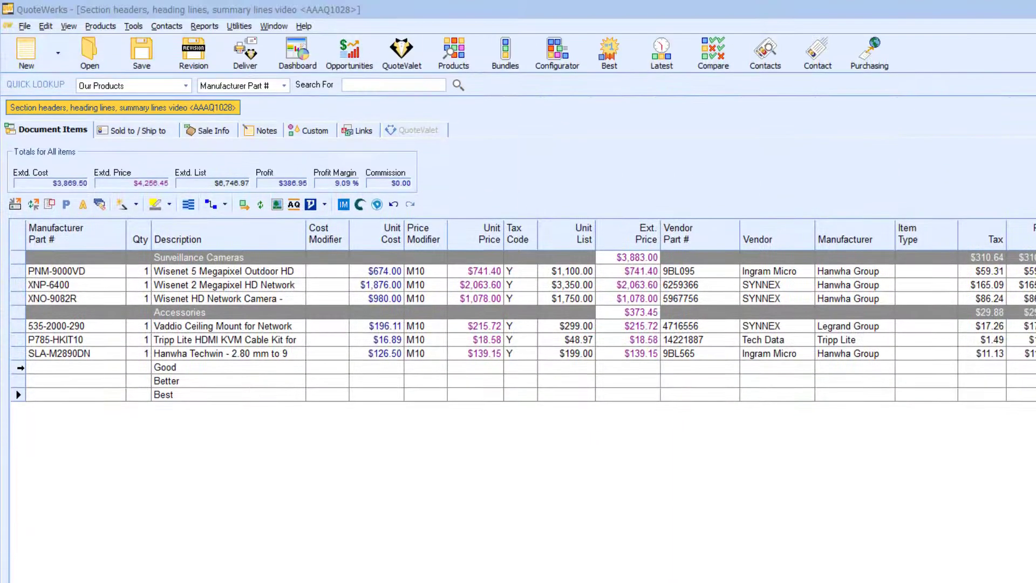
- Rearrange the Surveillance Cameras section so Good heads PNM-9000VD, Better heads XNO-9082R and Best heads XNP-6400
{"action": "left_click_drag", "start_coordinate": [18, 268], "coordinate": [20, 167]}
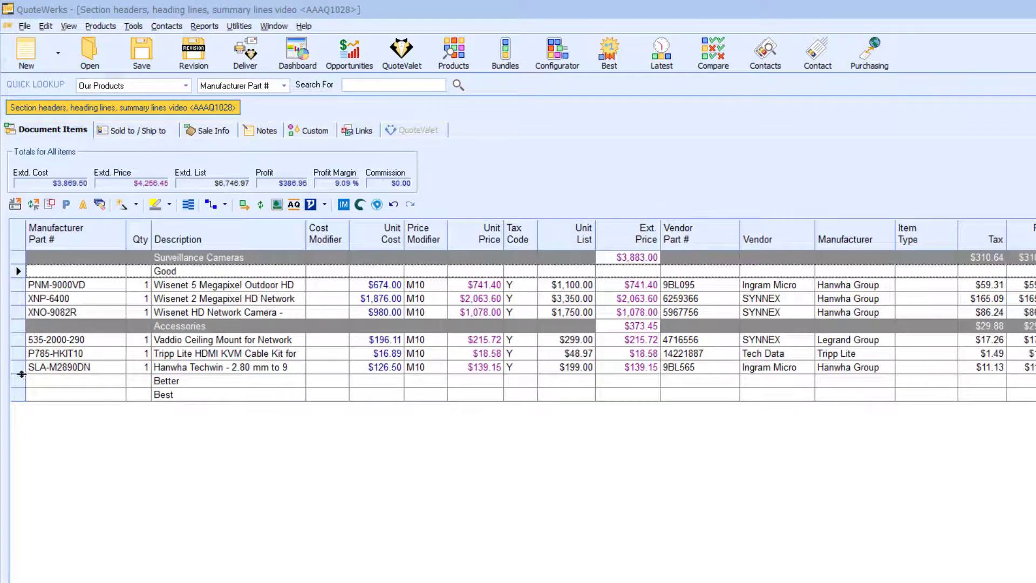
{"action": "left_click", "coordinate": [17, 381]}
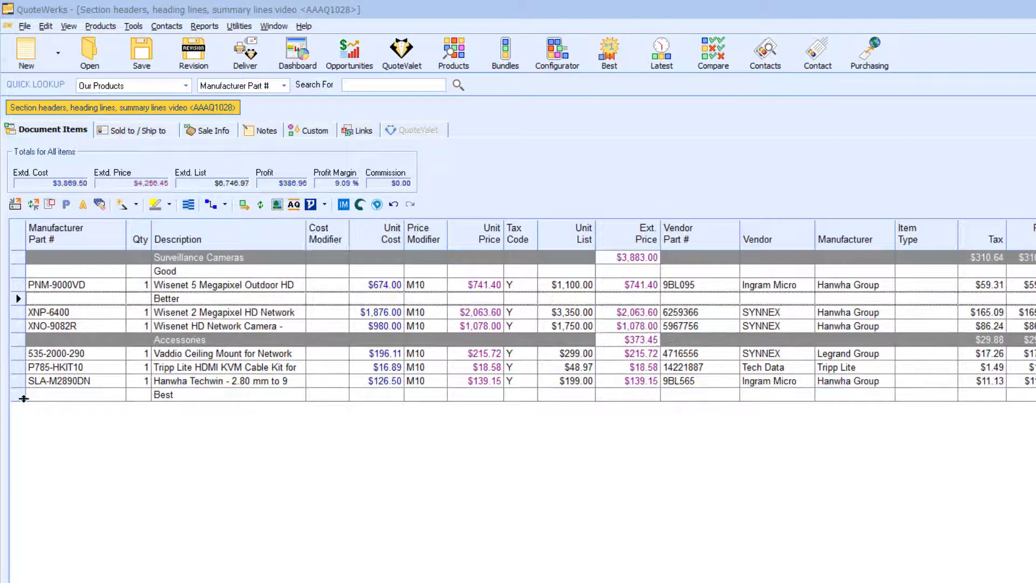
{"action": "left_click", "coordinate": [17, 394]}
{"action": "left_click_drag", "start_coordinate": [29, 327], "coordinate": [30, 326]}
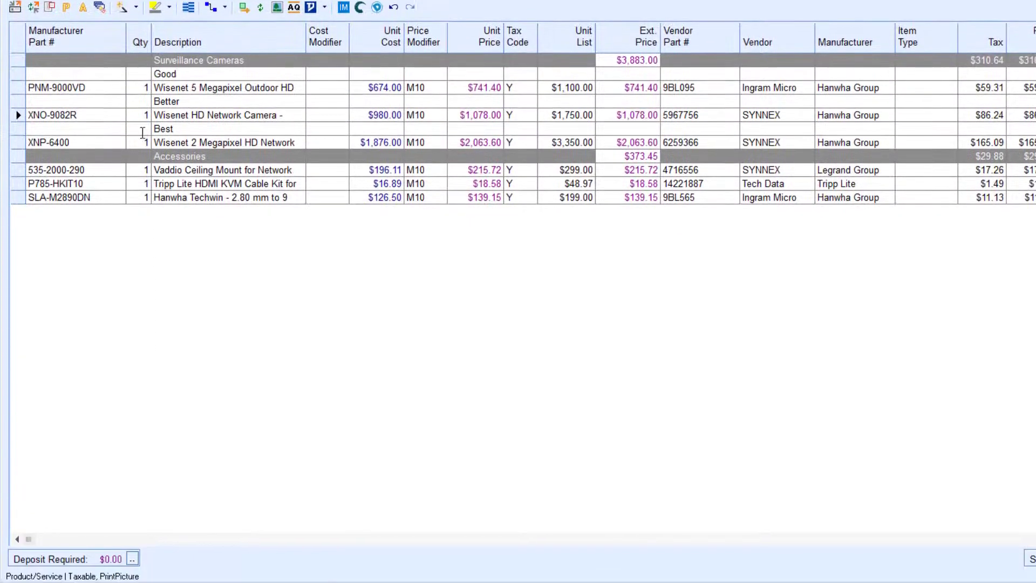
- Start a new summary line for the document and give it the description Summary
{"action": "right_click", "coordinate": [142, 329]}
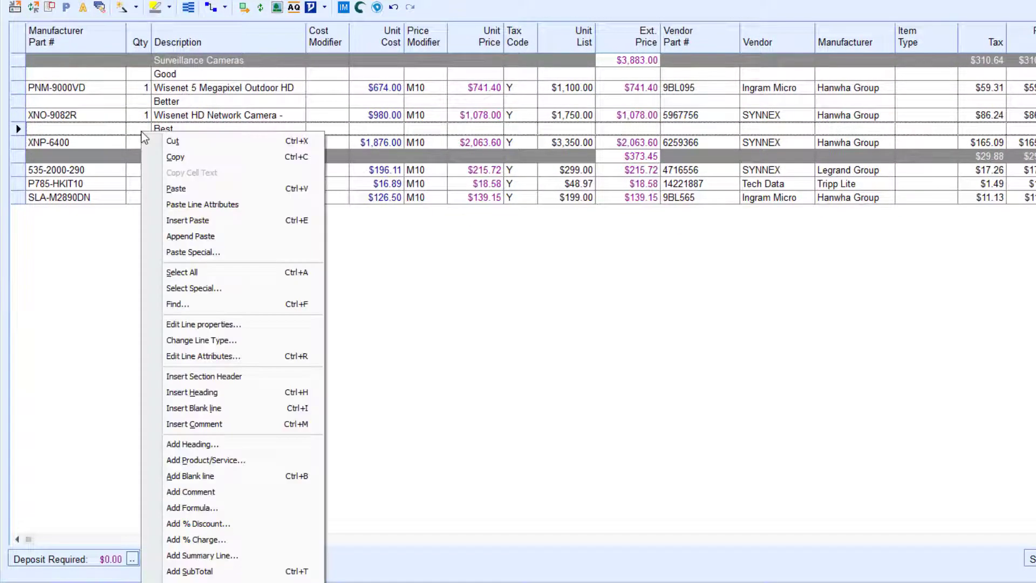
{"action": "left_click", "coordinate": [204, 556]}
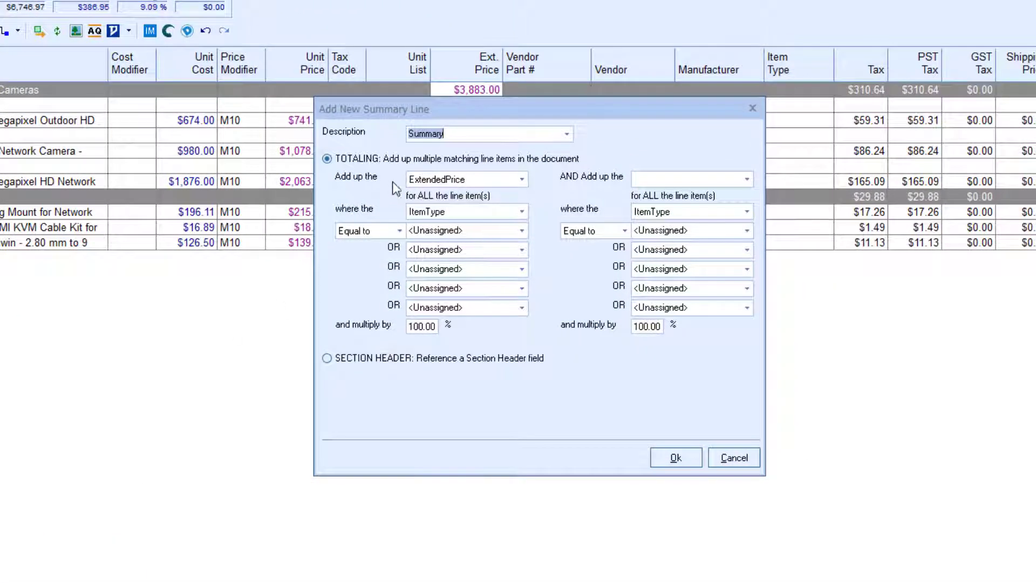
{"action": "left_click", "coordinate": [566, 135]}
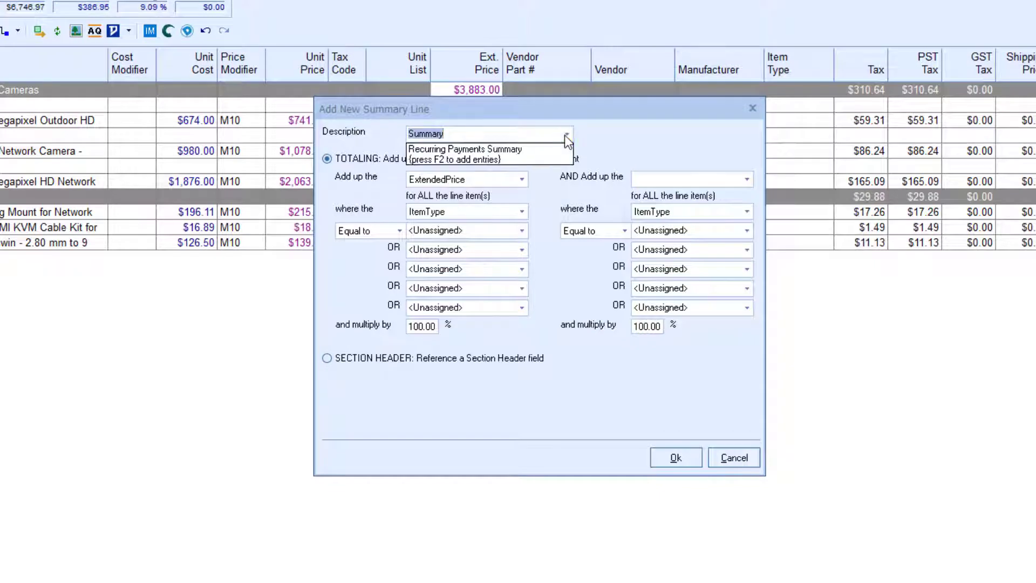
{"action": "left_click", "coordinate": [524, 159]}
{"action": "key", "text": "F2"}
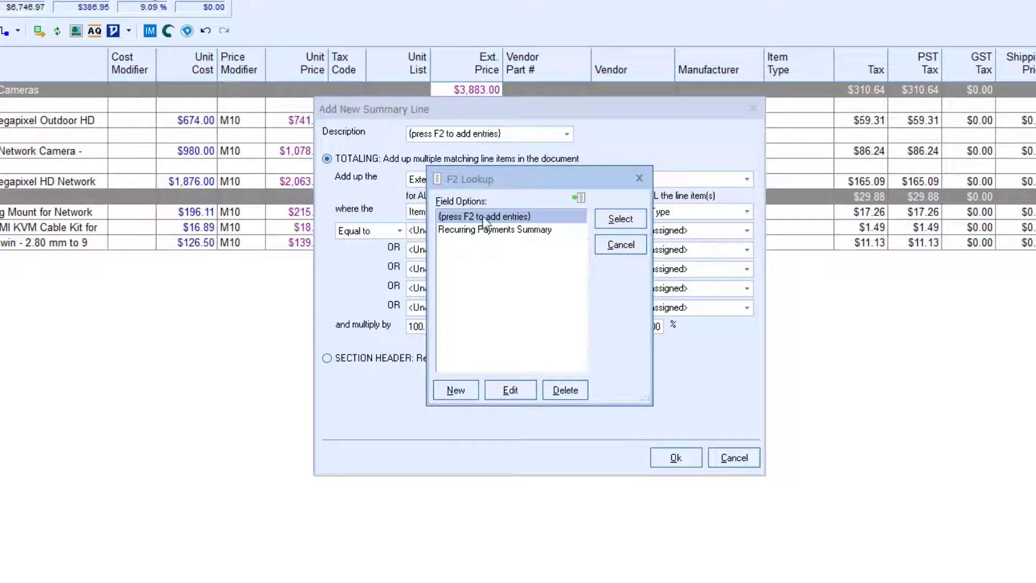
{"action": "left_click", "coordinate": [646, 178]}
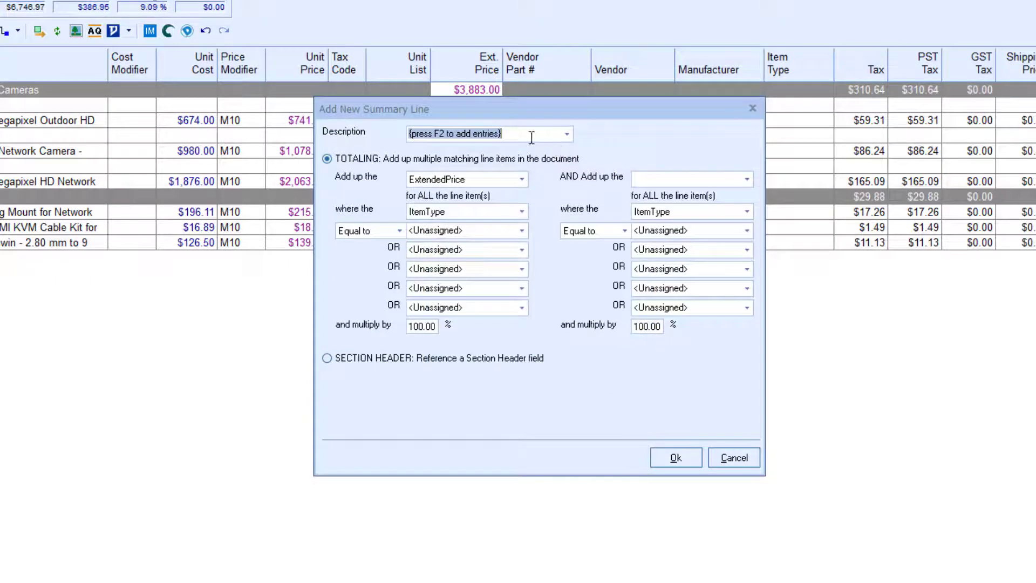
{"action": "type", "text": "Summary"}
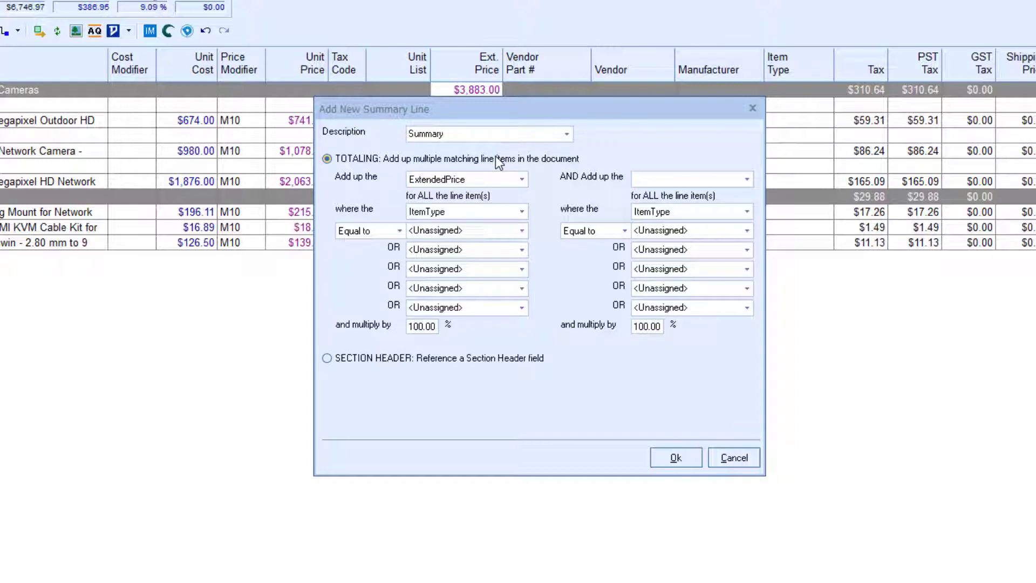
- Set the summary line to total ExtendedPrice for all line items where Vendor is equal to Tech Data
{"action": "left_click", "coordinate": [520, 176]}
{"action": "left_click", "coordinate": [522, 177]}
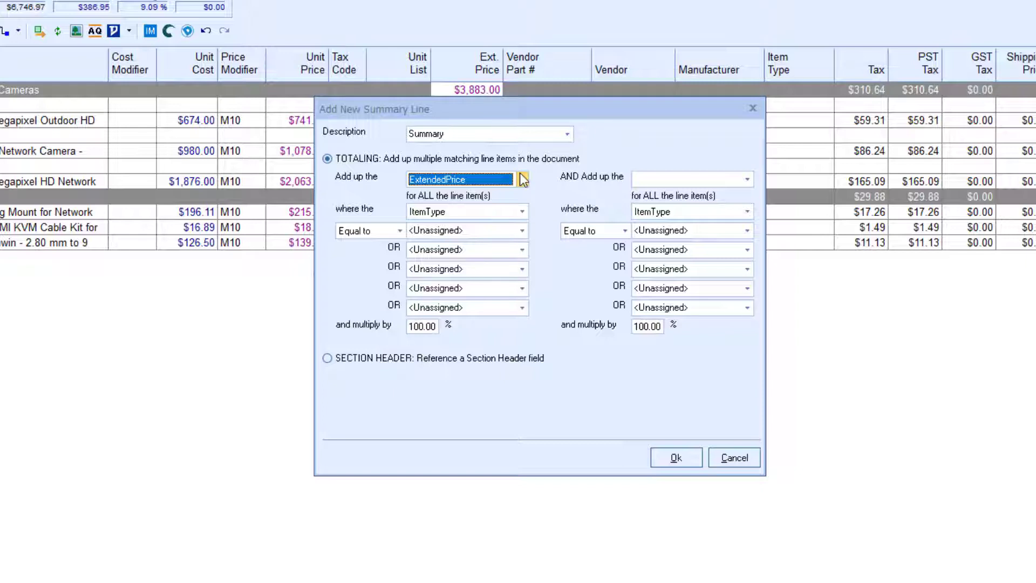
{"action": "left_click", "coordinate": [523, 179]}
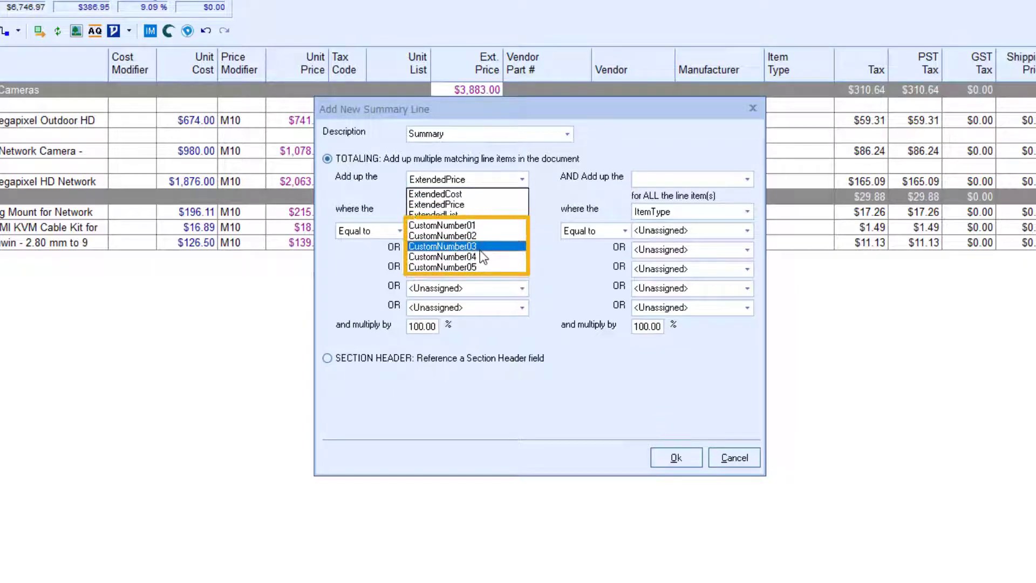
{"action": "left_click", "coordinate": [550, 176]}
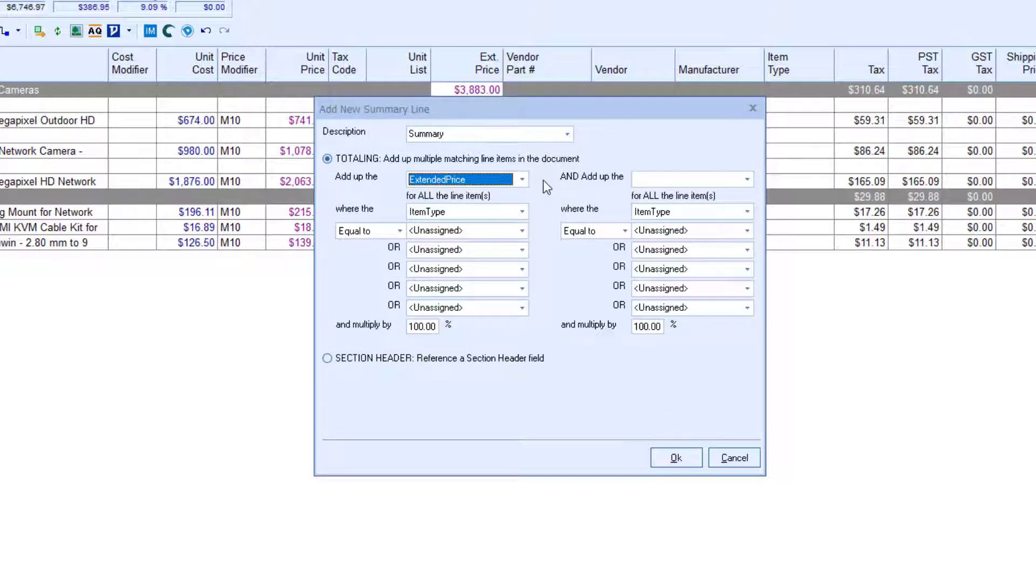
{"action": "left_click", "coordinate": [521, 212]}
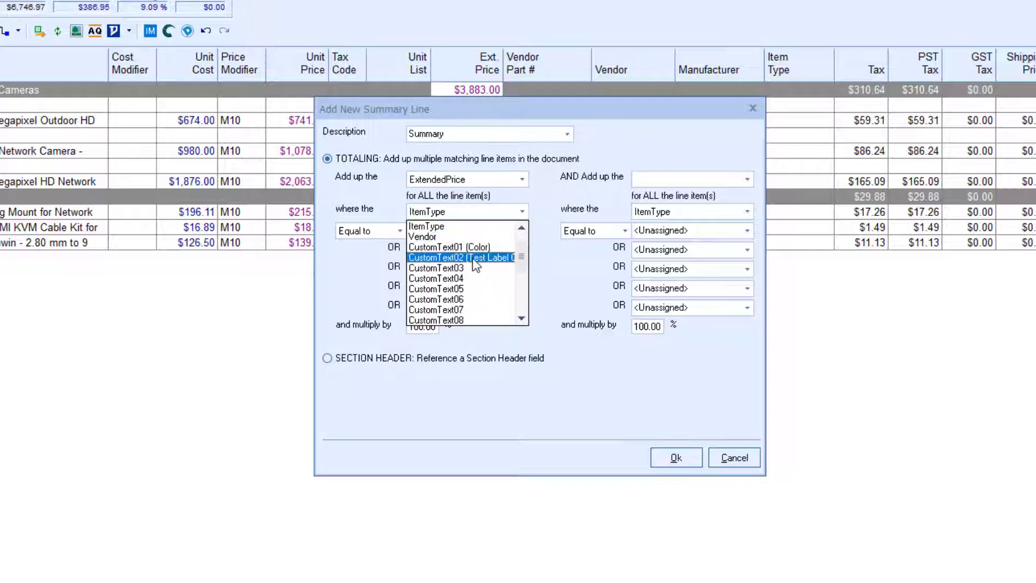
{"action": "left_click", "coordinate": [453, 237]}
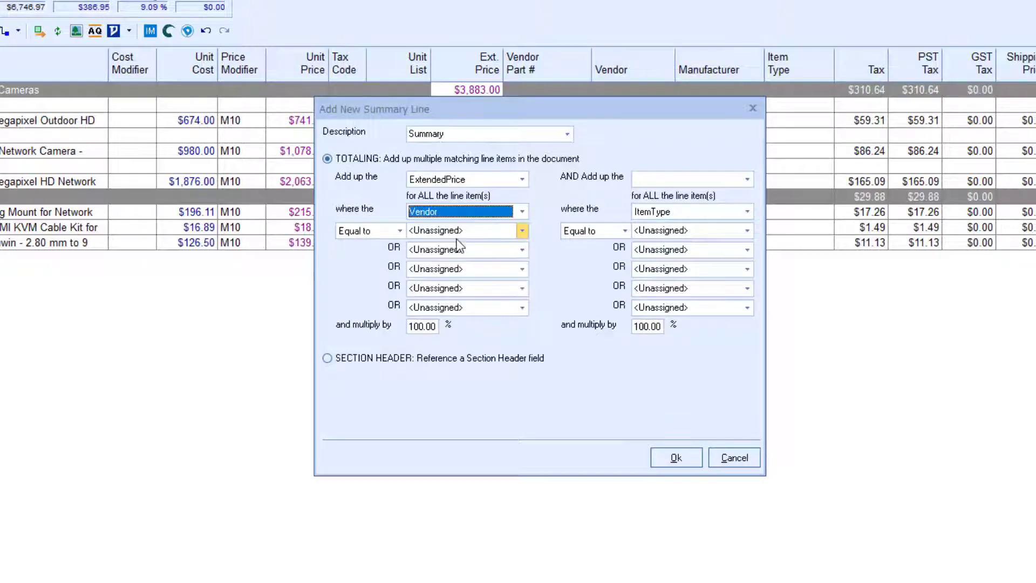
{"action": "left_click", "coordinate": [399, 232]}
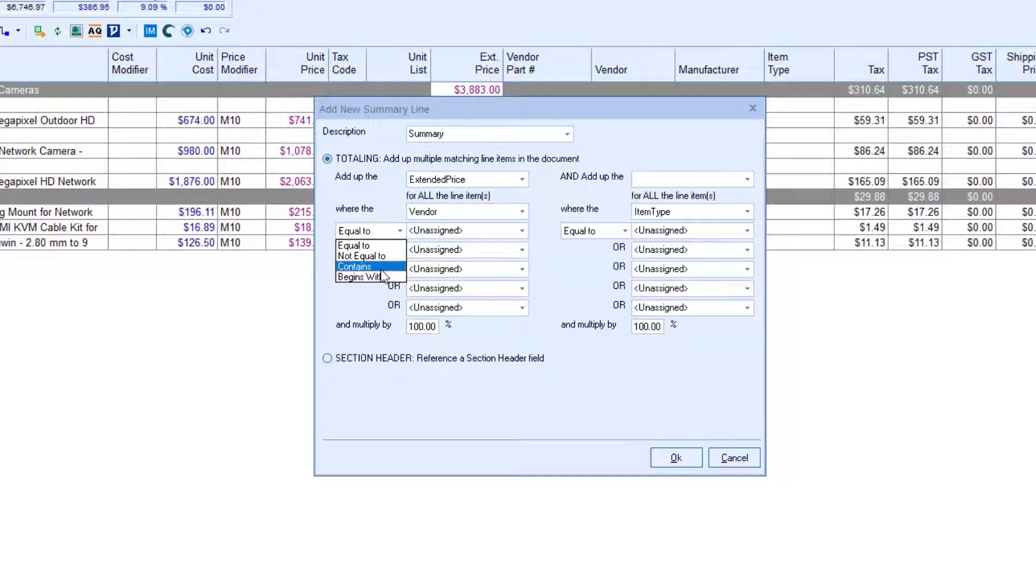
{"action": "left_click", "coordinate": [413, 266]}
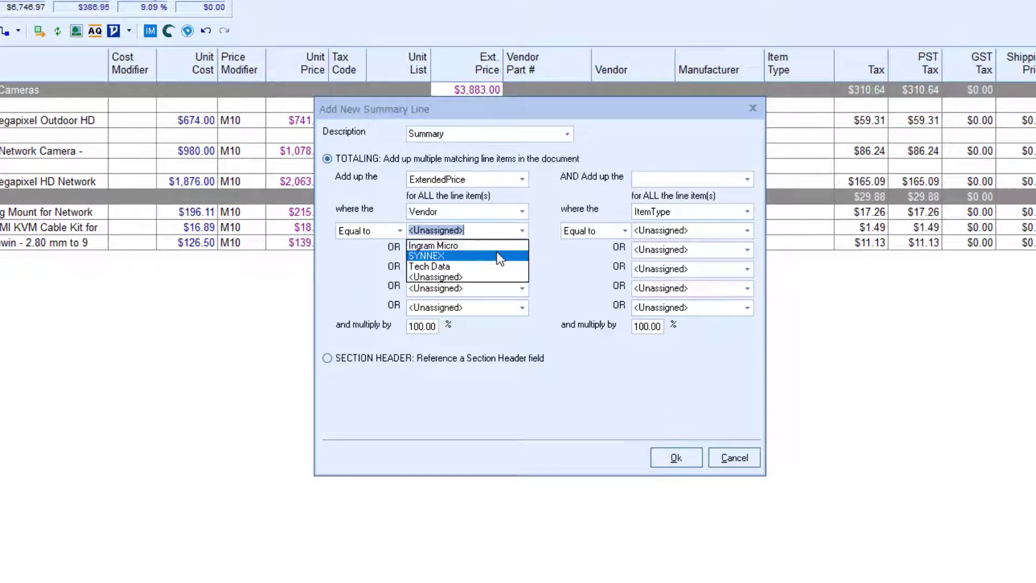
{"action": "left_click", "coordinate": [483, 265]}
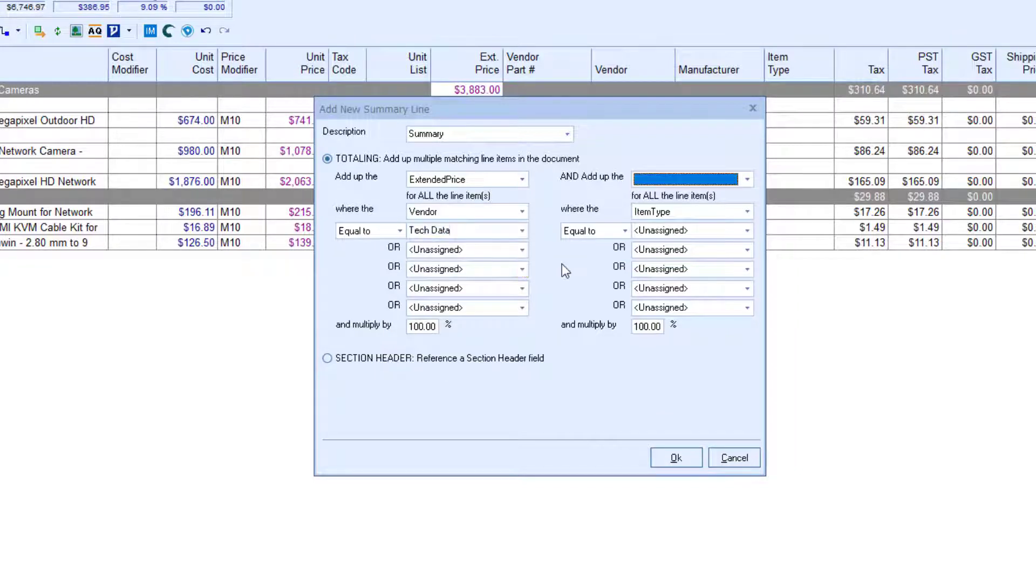
{"action": "left_click", "coordinate": [526, 254]}
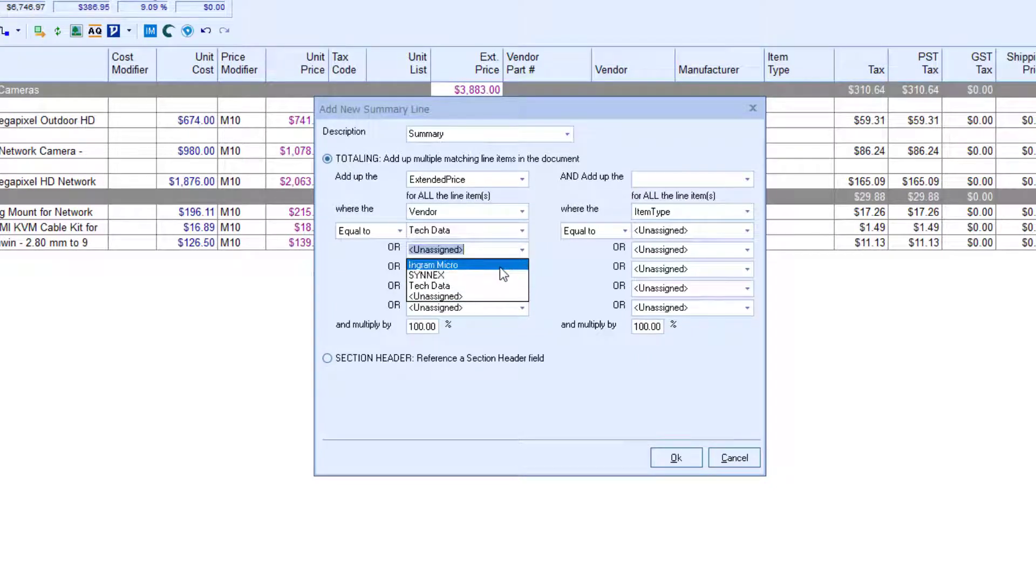
{"action": "left_click", "coordinate": [556, 270]}
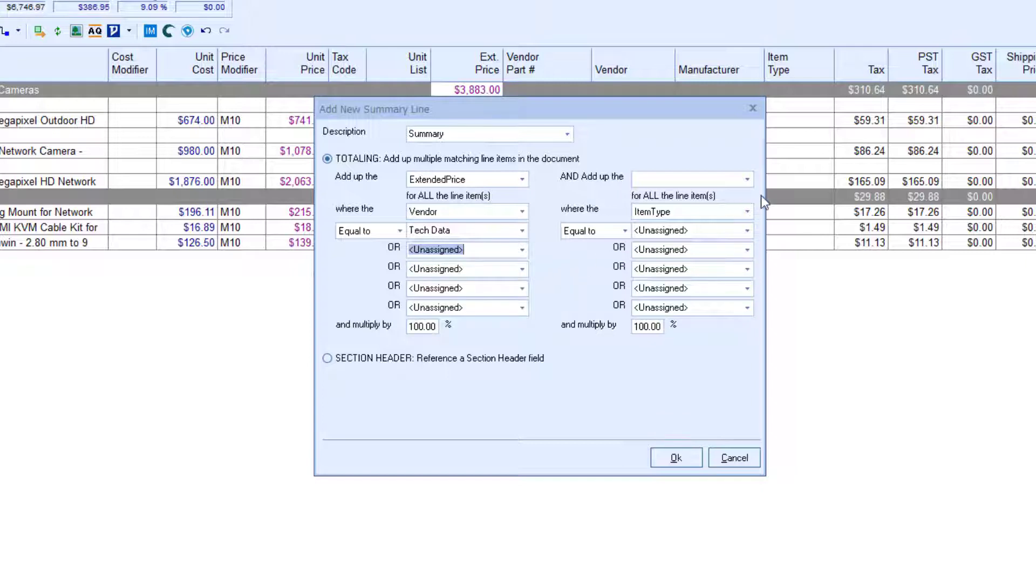
{"action": "left_click", "coordinate": [747, 179]}
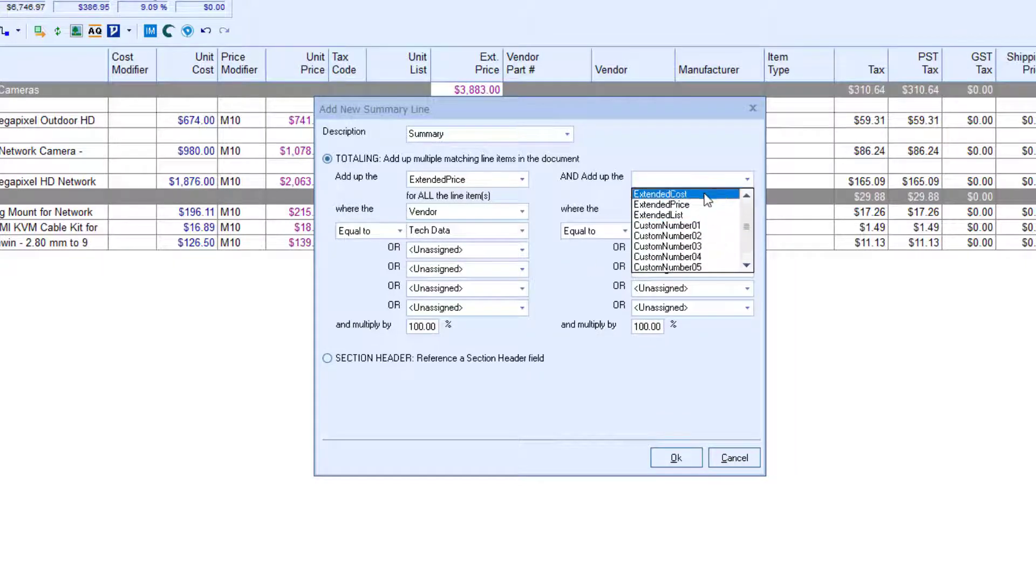
{"action": "left_click", "coordinate": [575, 291]}
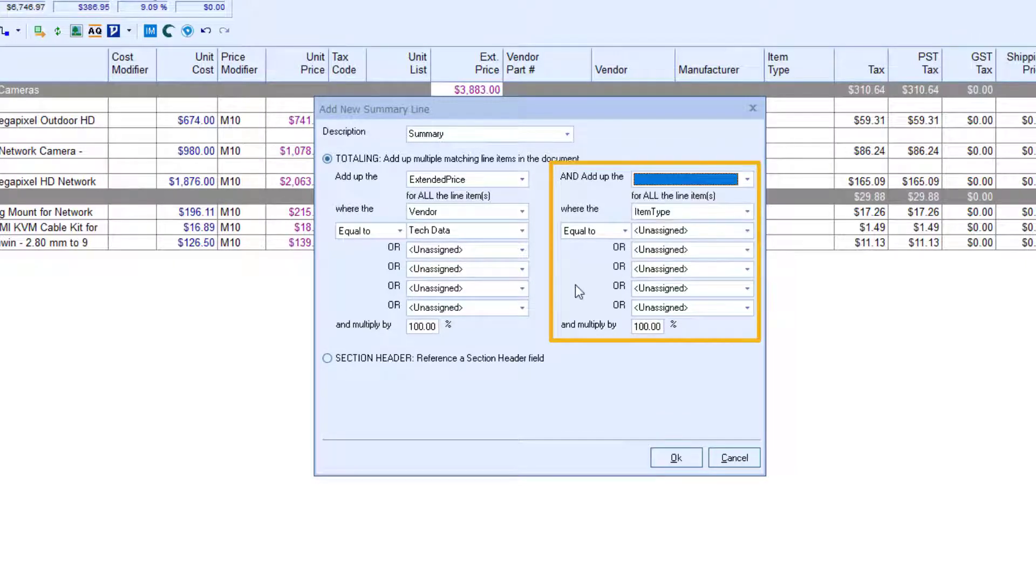
- Add the Tech Data summary line to the document with its multiplier kept at 100.00%
{"action": "left_click", "coordinate": [417, 327]}
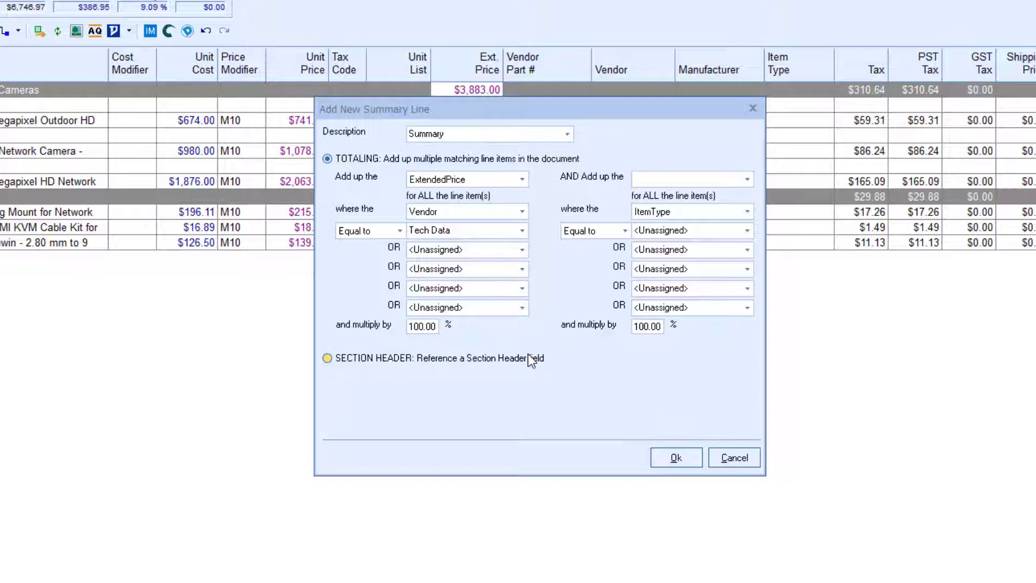
{"action": "type", "text": "2"}
{"action": "key", "text": "BackSpace"}
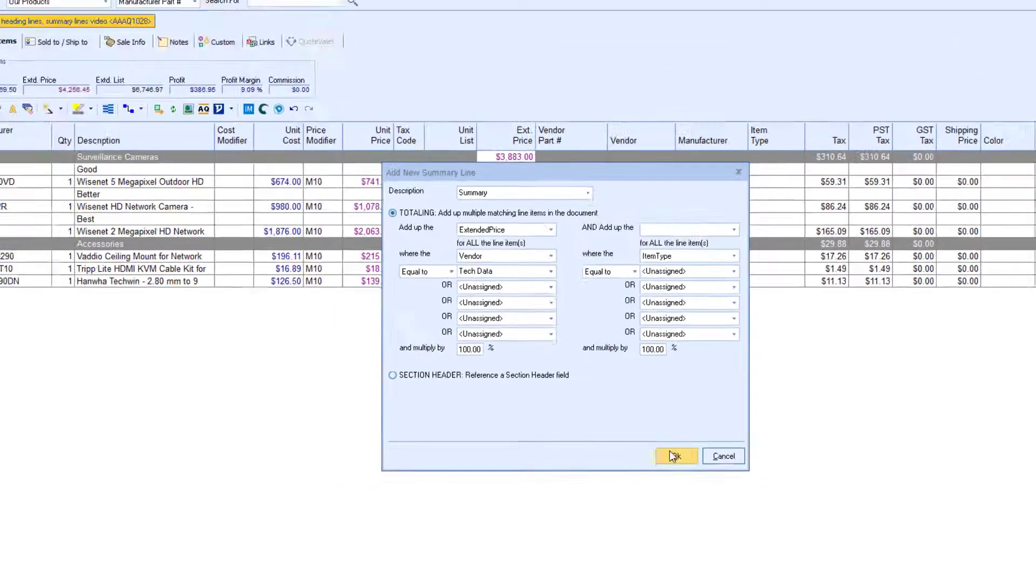
{"action": "left_click", "coordinate": [671, 453]}
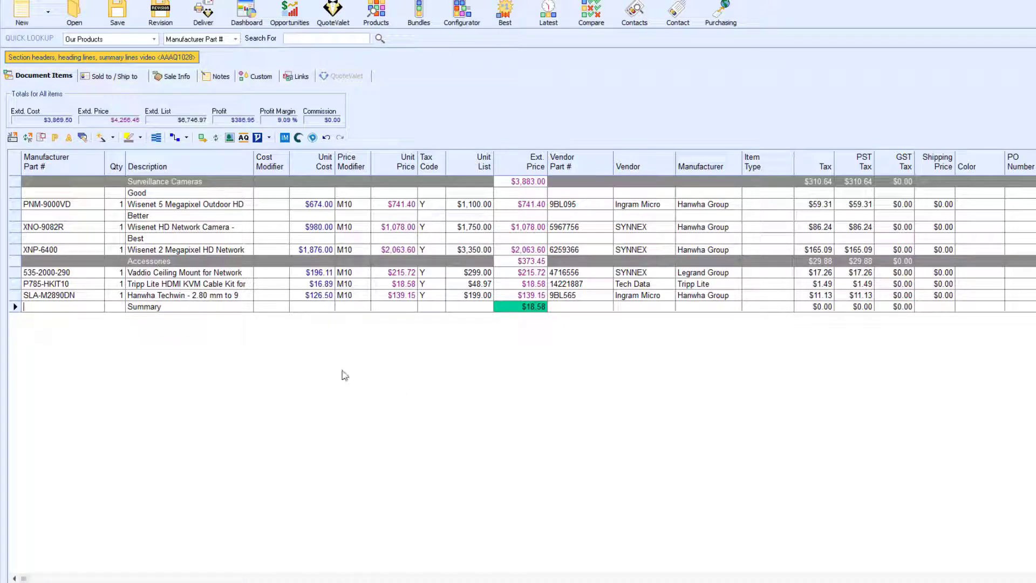
- Start another summary line that references the ExtendedPrice field of the Surveillance Cameras section header
{"action": "right_click", "coordinate": [148, 205]}
{"action": "left_click", "coordinate": [205, 570]}
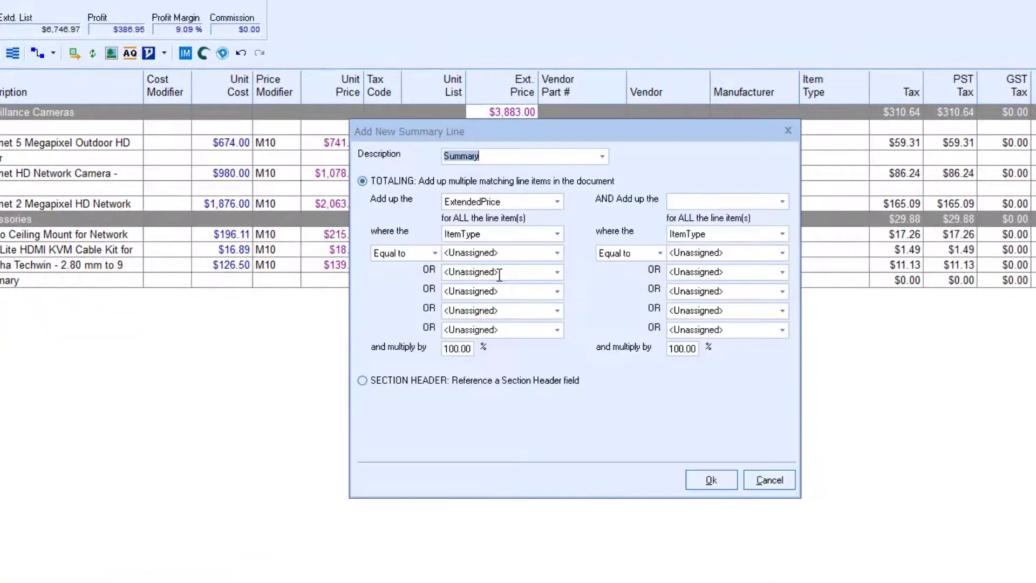
{"action": "left_click", "coordinate": [361, 380]}
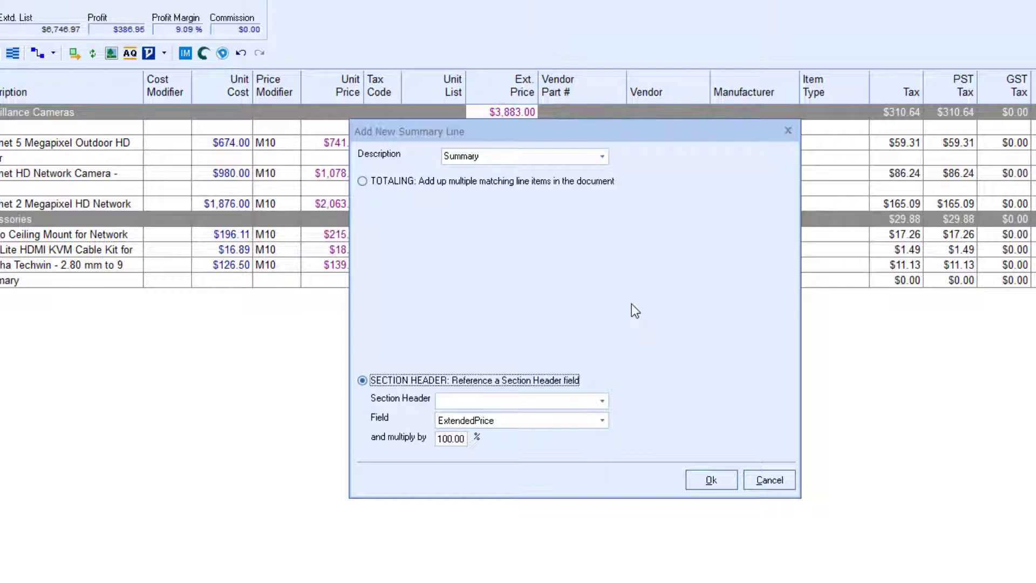
{"action": "left_click", "coordinate": [587, 400]}
{"action": "left_click", "coordinate": [585, 412]}
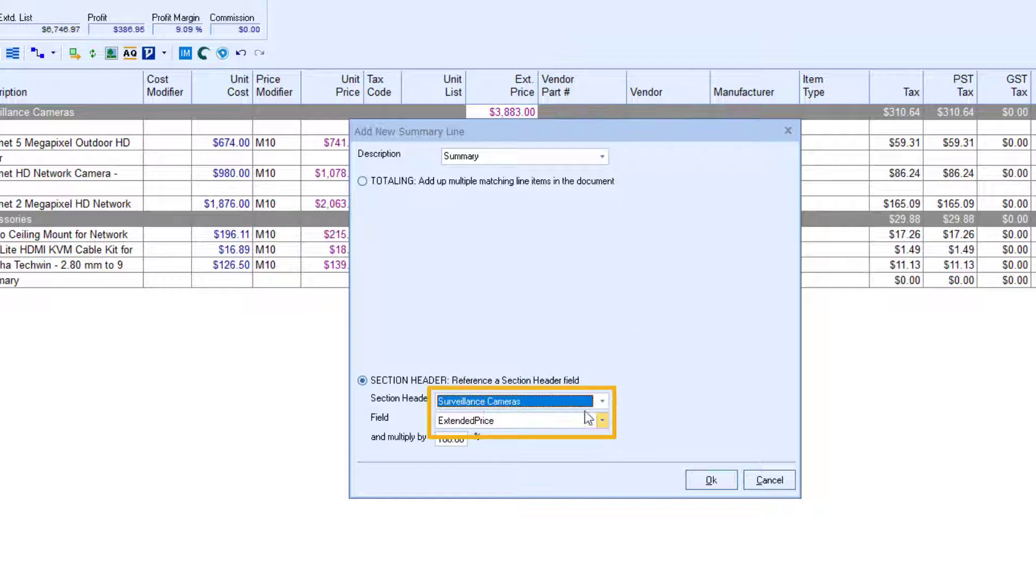
- Give the new summary line the predefined description Recurring Payments Summary, set its multiplier to 1200%, and add it to the document
{"action": "left_click", "coordinate": [609, 158]}
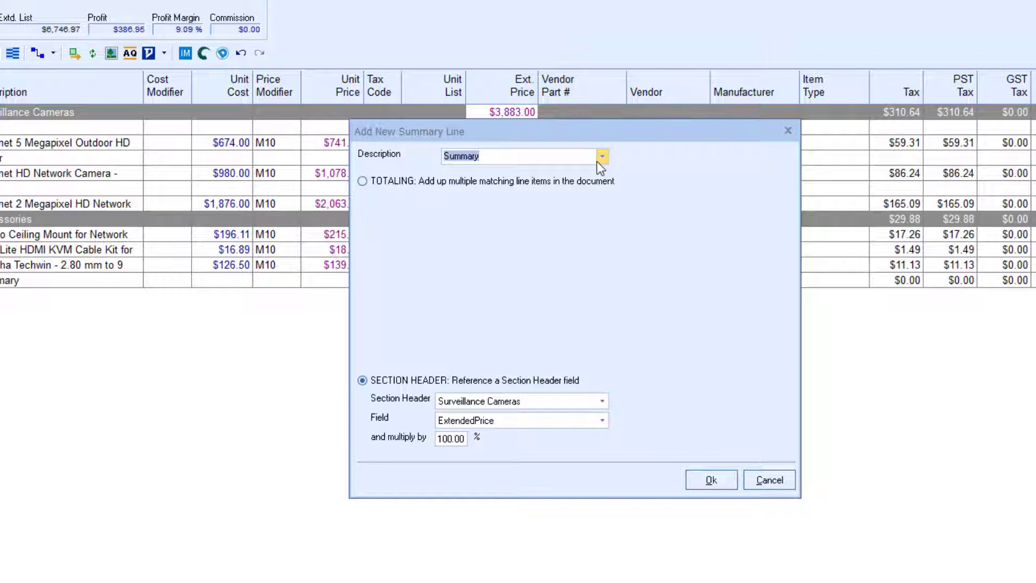
{"action": "left_click", "coordinate": [602, 156]}
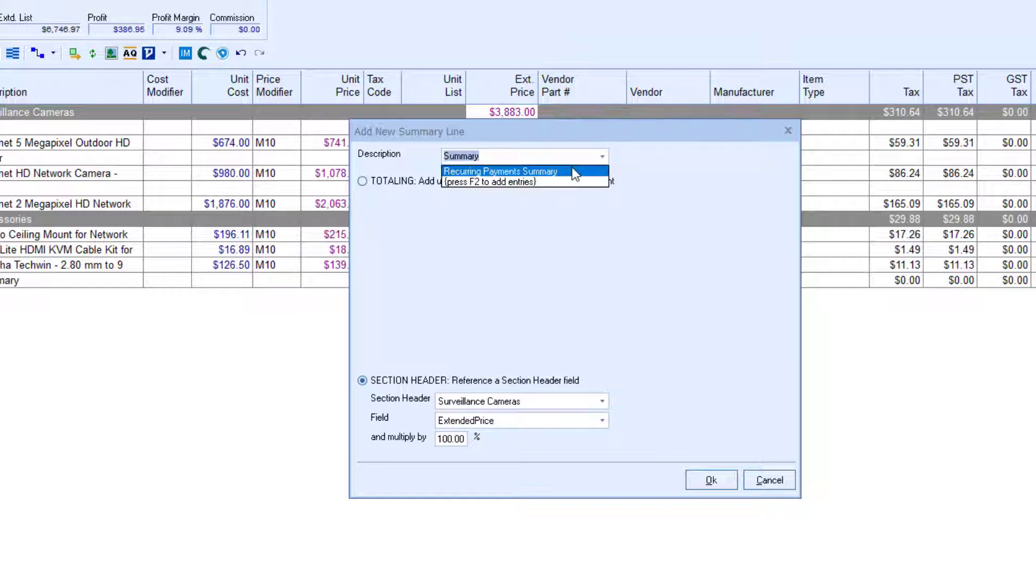
{"action": "left_click", "coordinate": [573, 169]}
{"action": "left_click", "coordinate": [443, 438]}
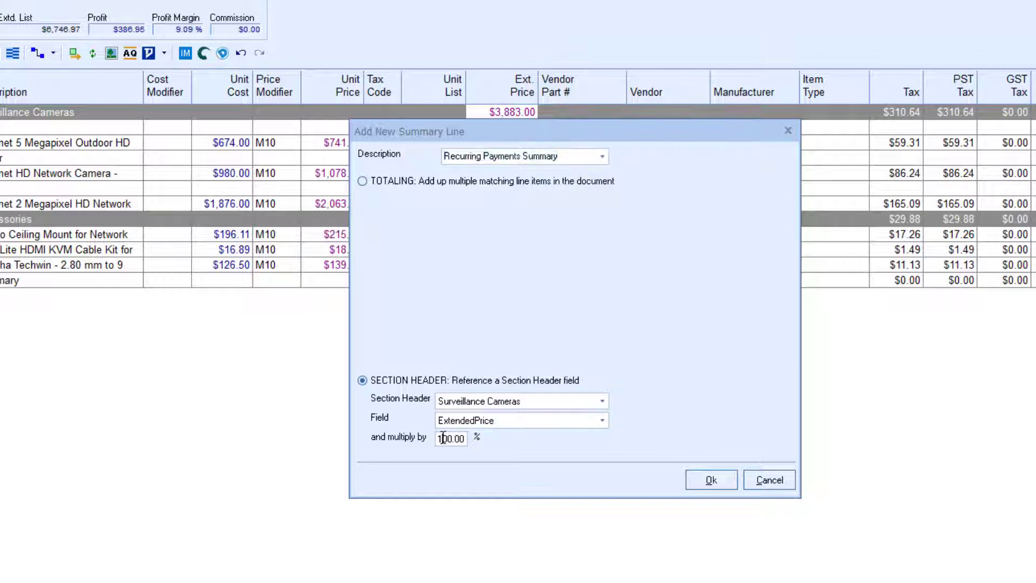
{"action": "type", "text": "2"}
{"action": "left_click", "coordinate": [718, 483]}
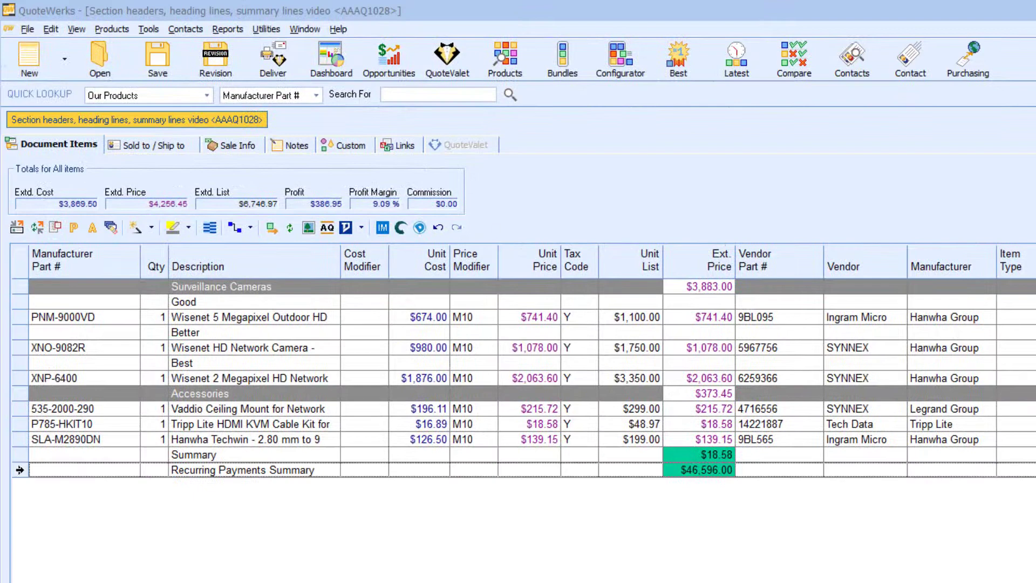
- Move the Recurring Payments Summary line directly below XNP-6400, just above the Accessories section header
{"action": "left_click_drag", "start_coordinate": [19, 470], "coordinate": [21, 390]}
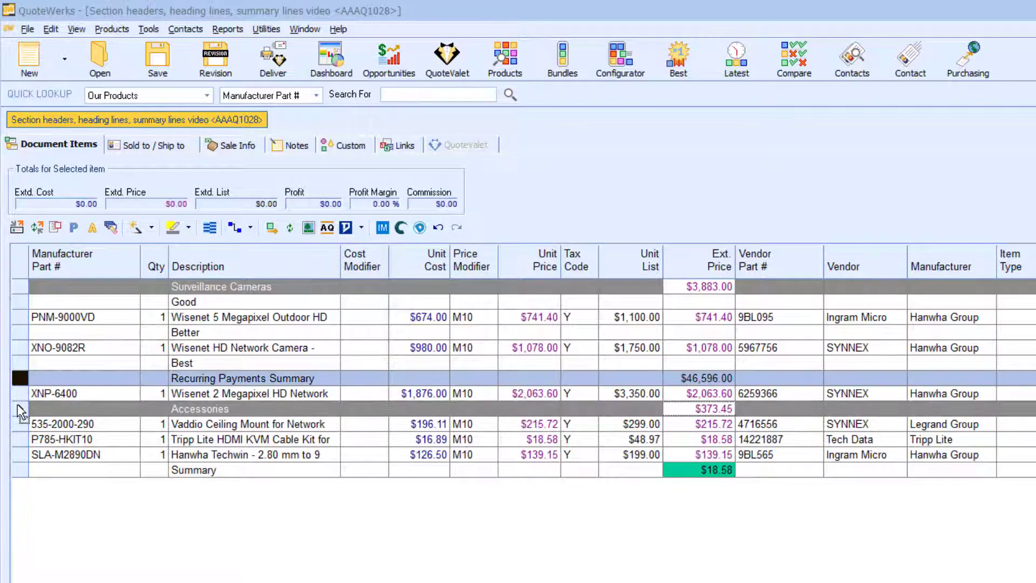
{"action": "left_click_drag", "start_coordinate": [19, 406], "coordinate": [20, 405]}
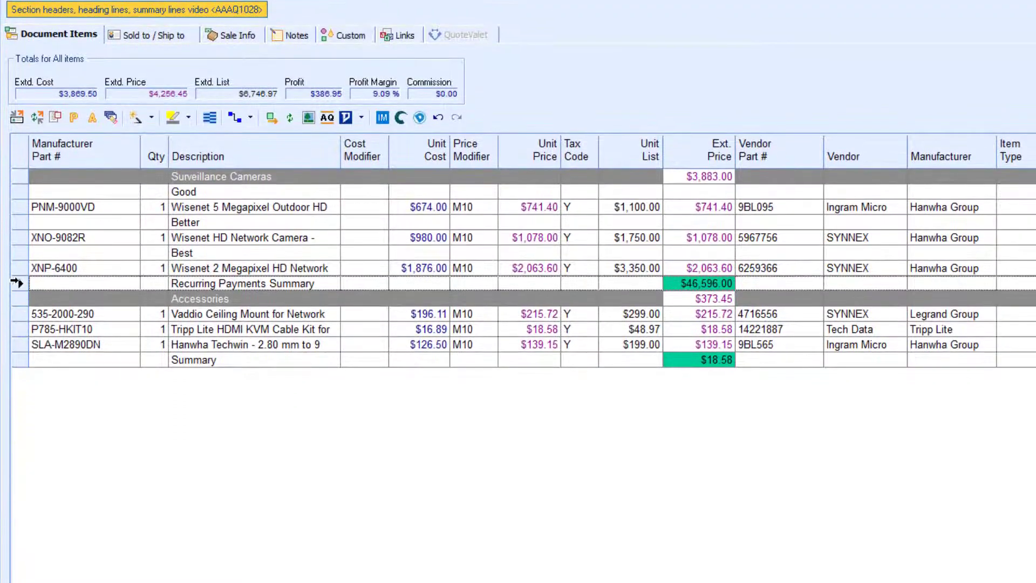
- Review the summary line properties of Recurring Payments Summary and accept them
{"action": "right_click", "coordinate": [16, 306]}
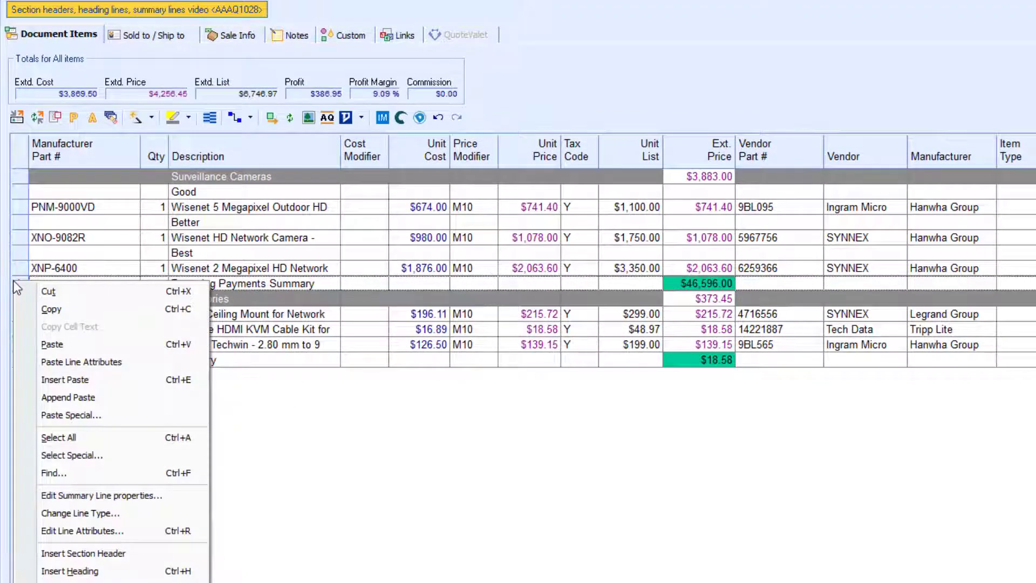
{"action": "left_click", "coordinate": [132, 496]}
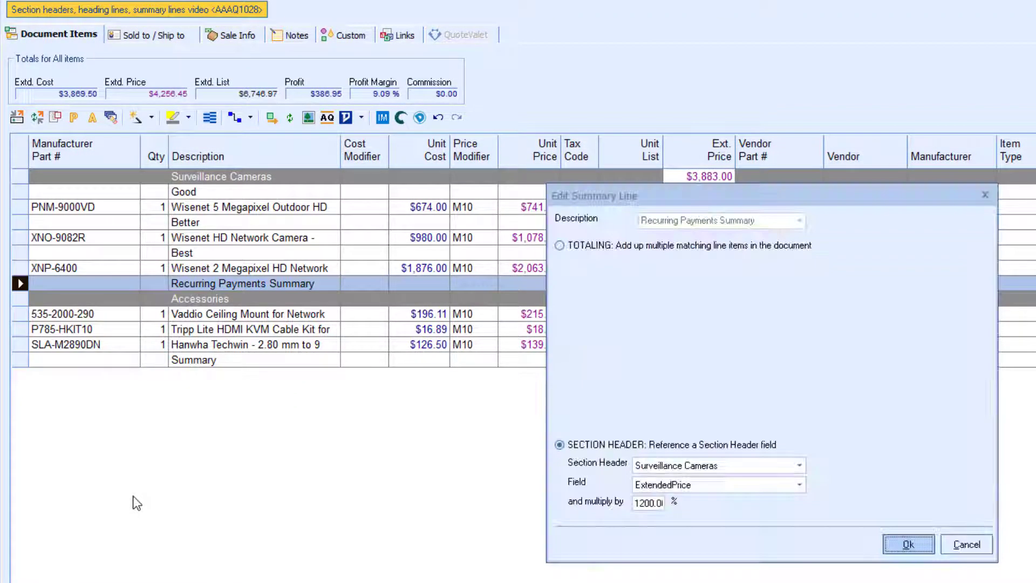
{"action": "left_click", "coordinate": [908, 546]}
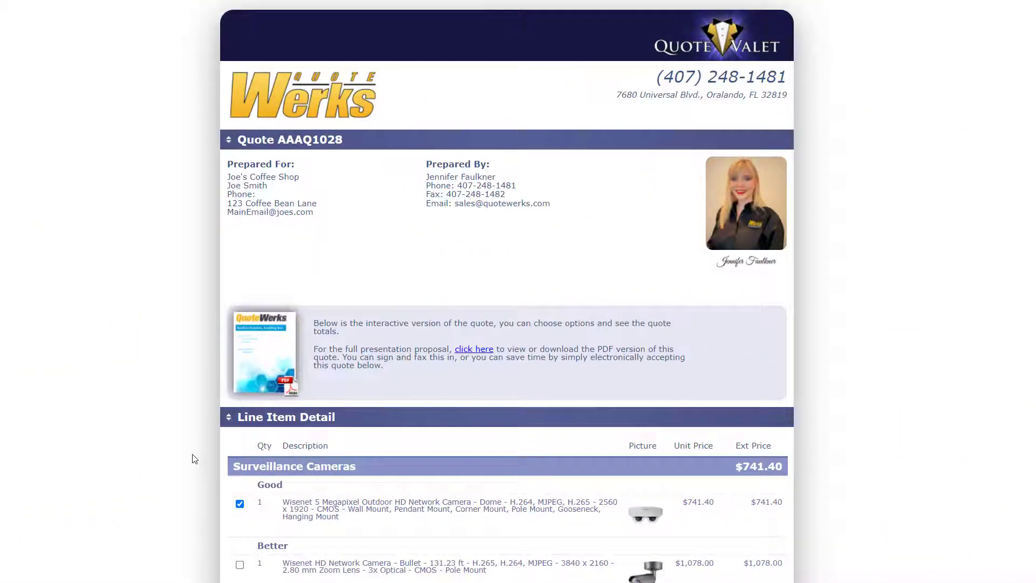
- In the QuoteValet web quote, select all three items in the Accessories section and update the quote totals
{"action": "scroll", "coordinate": [194, 459], "scroll_direction": "down", "scroll_amount": 6}
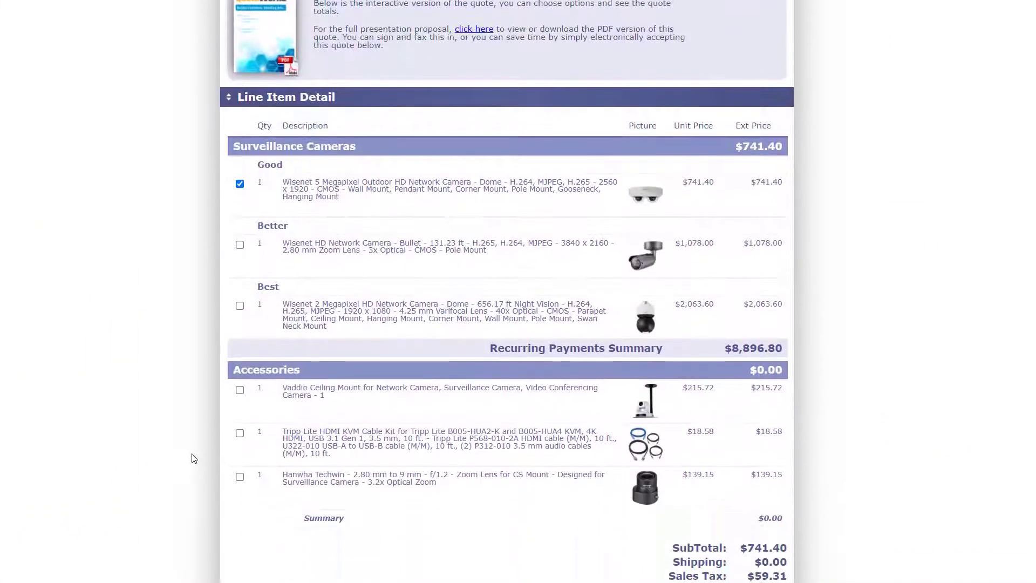
{"action": "scroll", "coordinate": [193, 457], "scroll_direction": "down", "scroll_amount": 1}
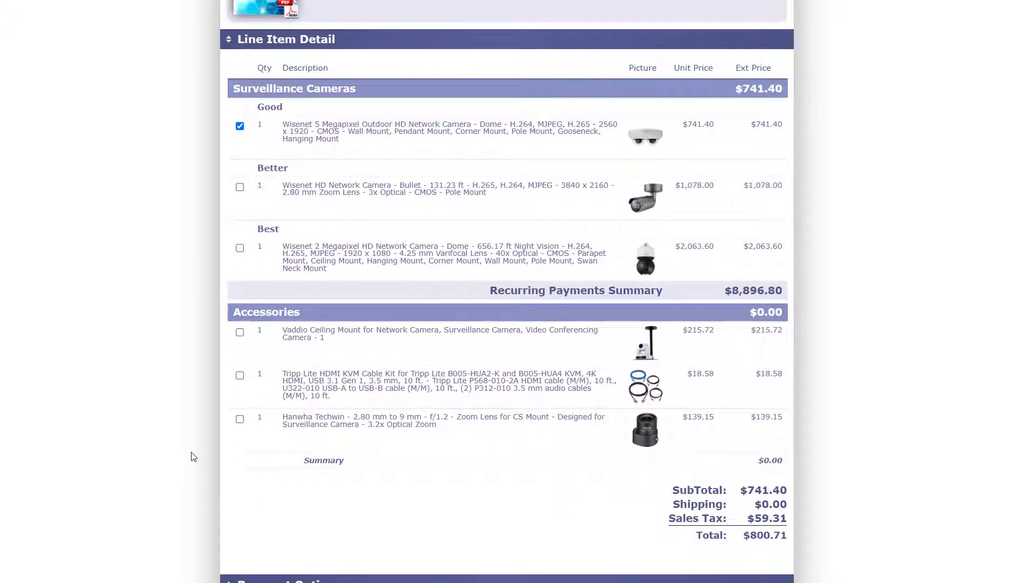
{"action": "left_click", "coordinate": [240, 332]}
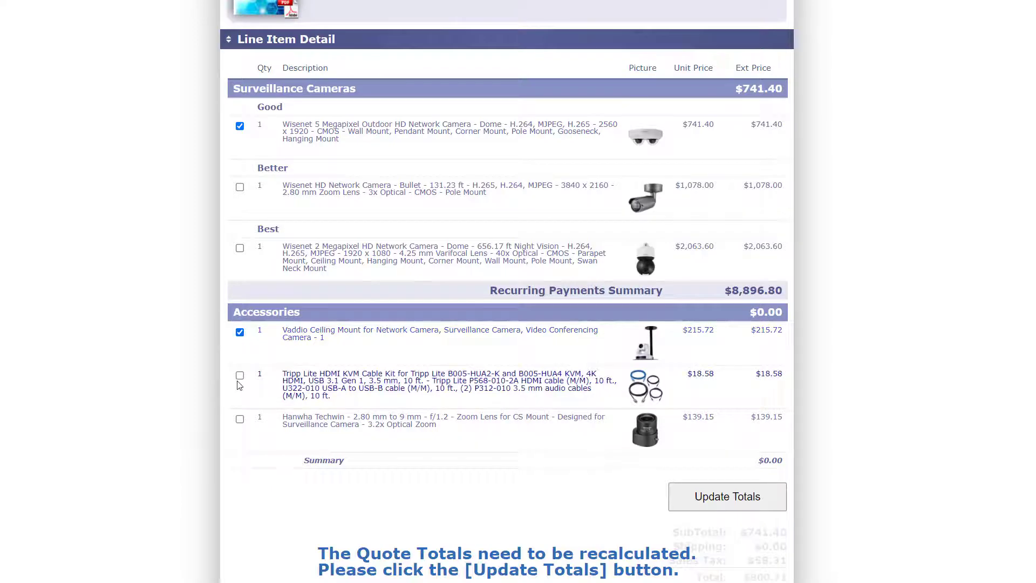
{"action": "left_click", "coordinate": [239, 375]}
{"action": "left_click", "coordinate": [240, 419]}
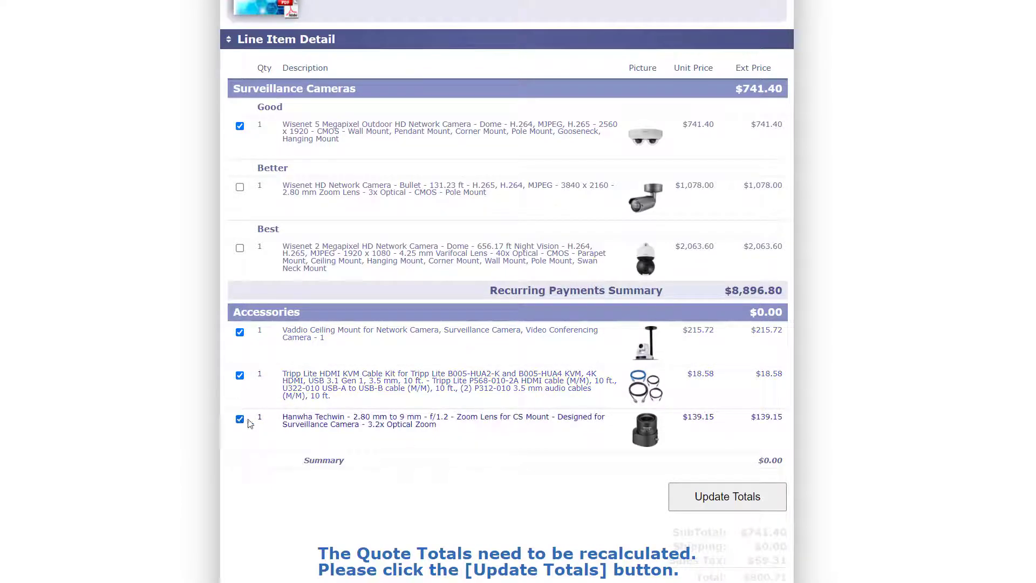
{"action": "left_click", "coordinate": [705, 497]}
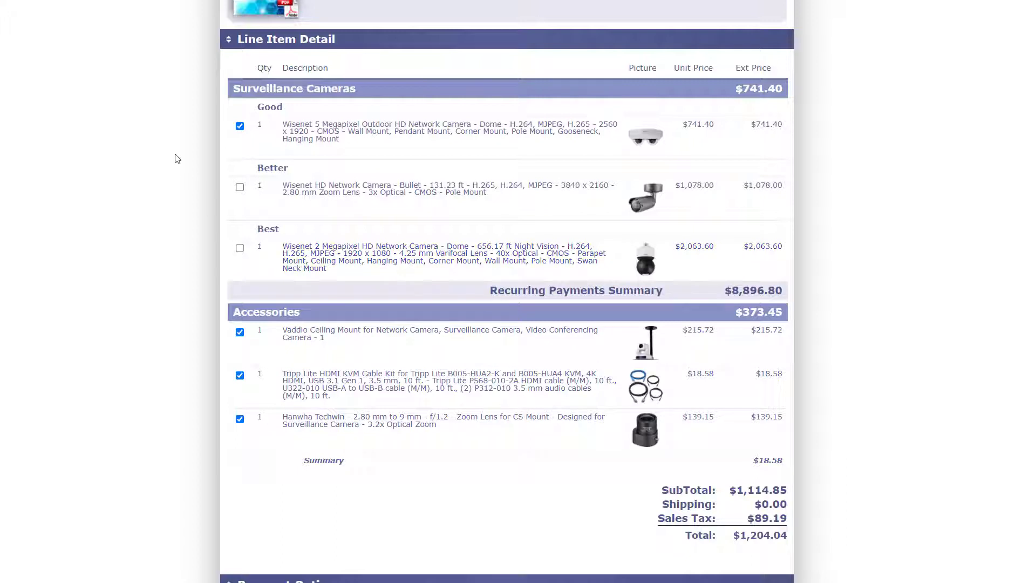
- Replace the selected Good camera with the Best camera in the Surveillance Cameras section and update the quote totals
{"action": "left_click", "coordinate": [240, 126]}
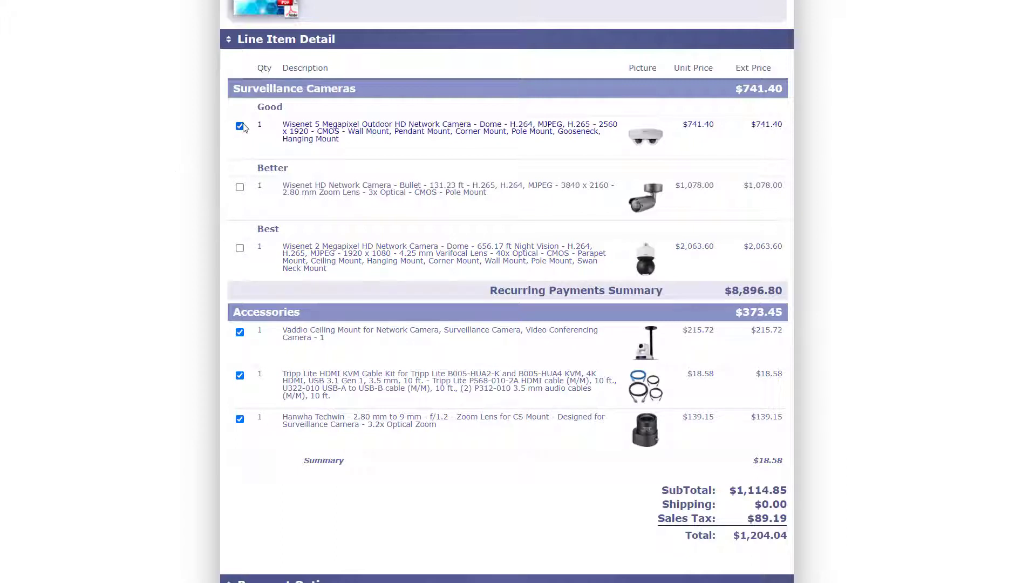
{"action": "left_click", "coordinate": [240, 248]}
{"action": "left_click", "coordinate": [688, 495]}
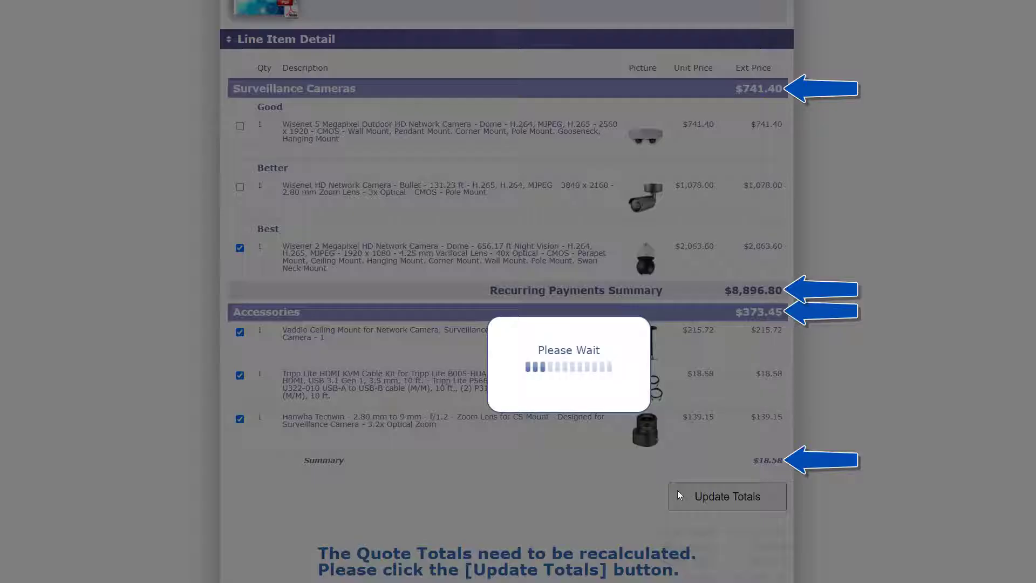